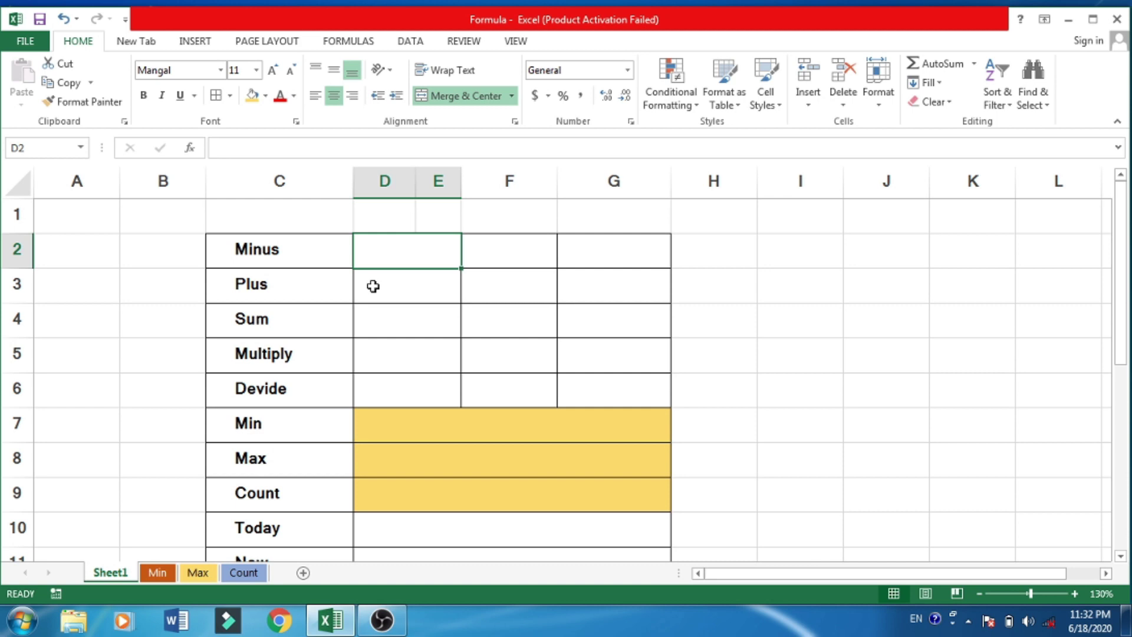
Enter 15500 in D2 and 1560 in F2 of the Minus row
{"action": "left_click", "coordinate": [291, 250]}
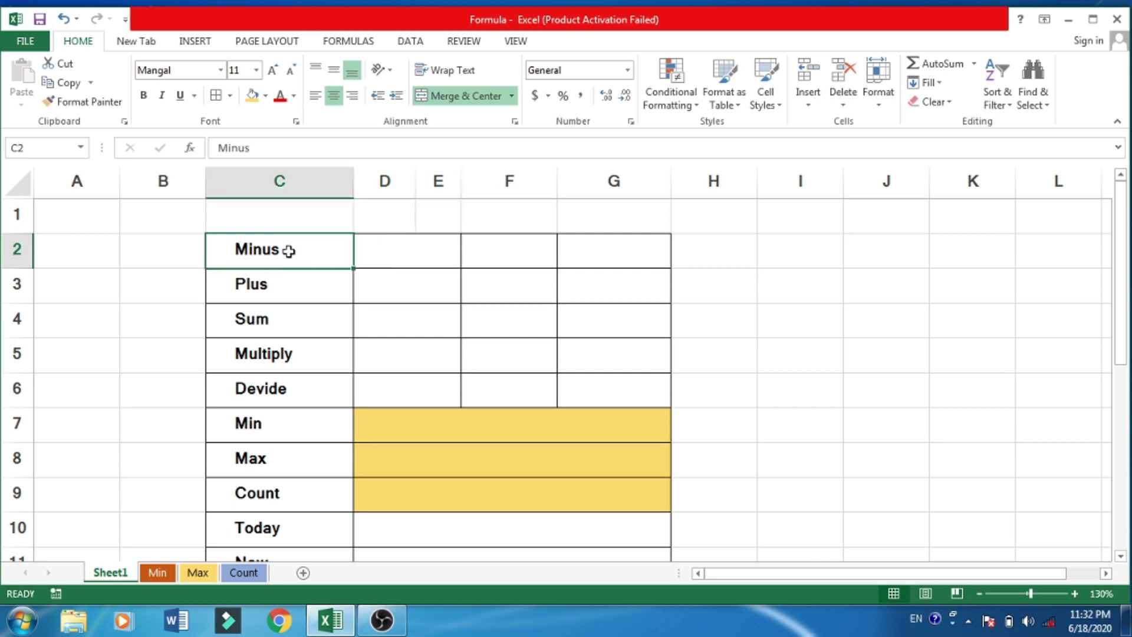
{"action": "left_click", "coordinate": [384, 249]}
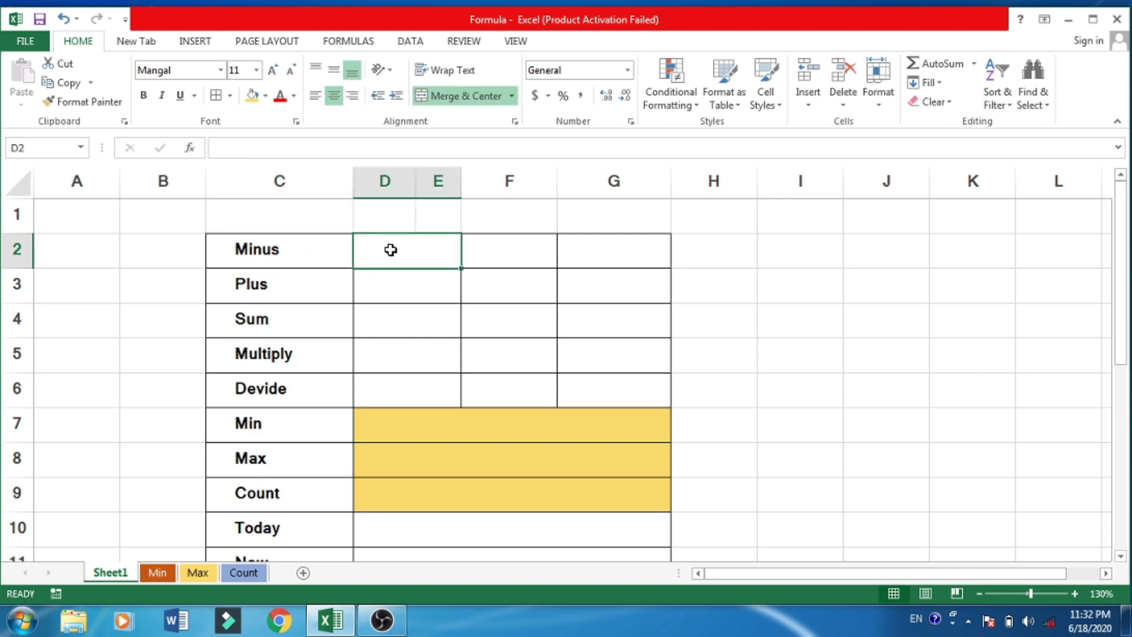
{"action": "type", "text": "15500"}
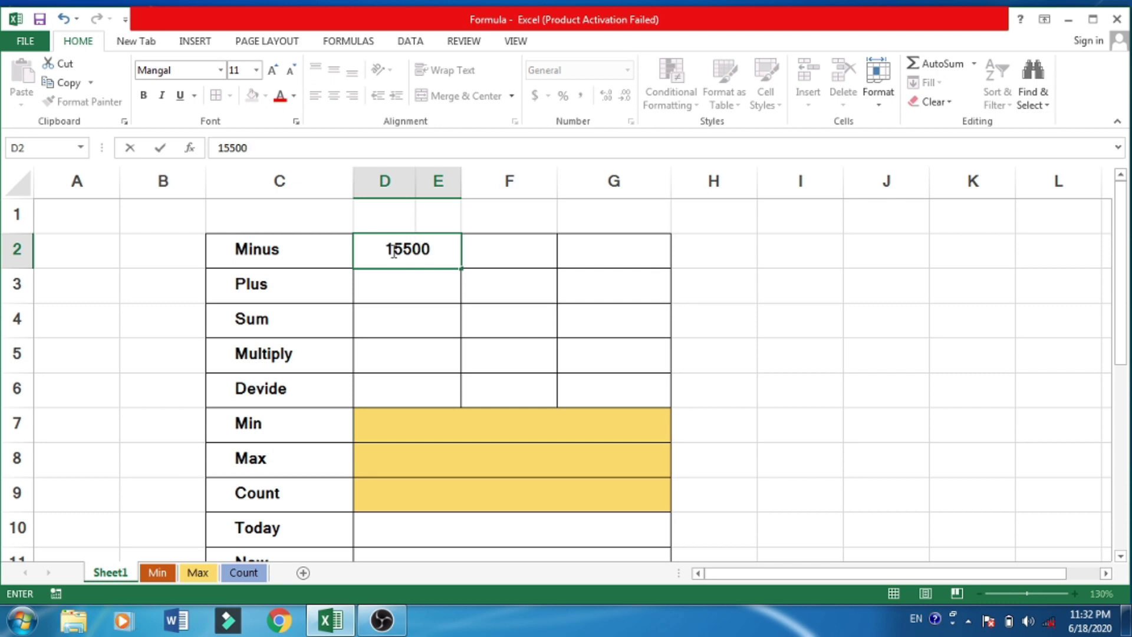
{"action": "key", "text": "Tab"}
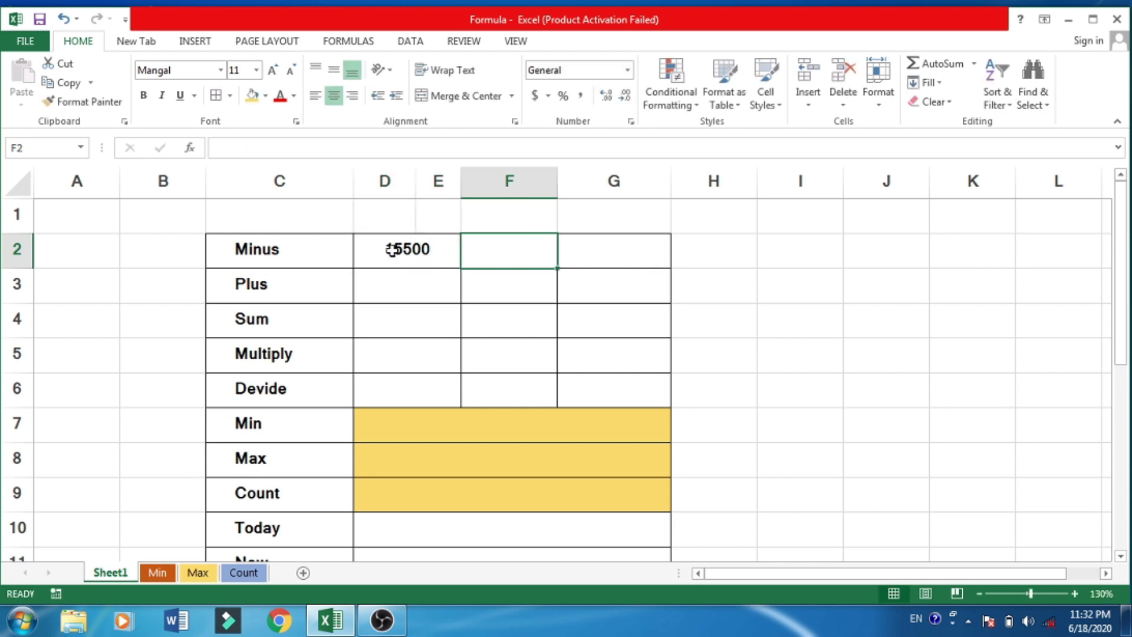
{"action": "type", "text": "1560"}
{"action": "key", "text": "Tab"}
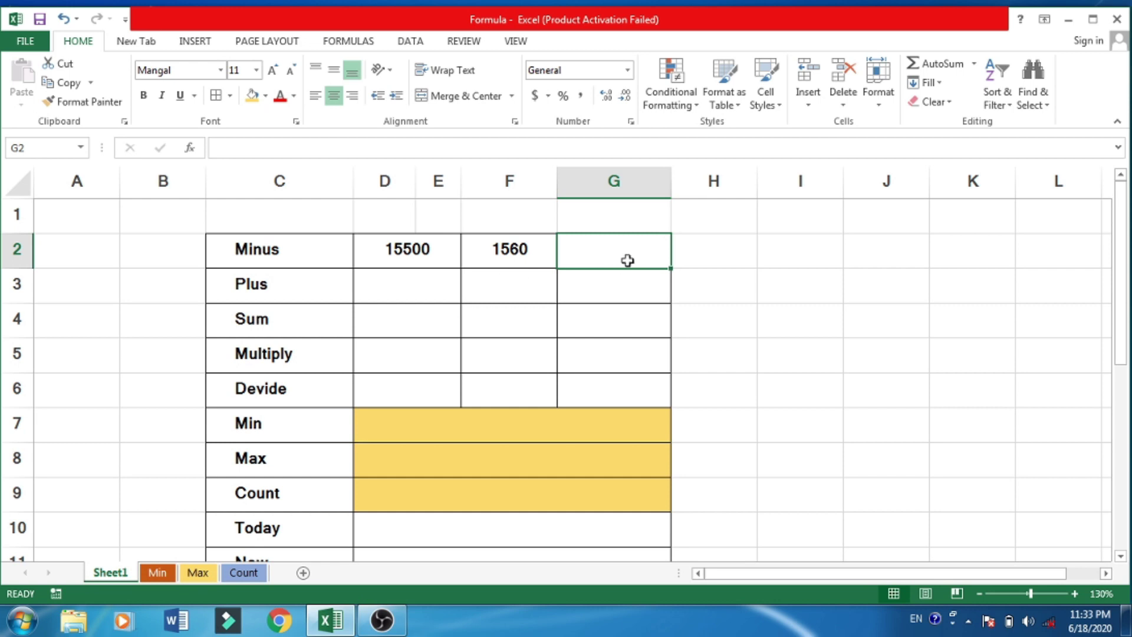
Enter =D2-F2 in G2 so it shows 13940
{"action": "type", "text": "="}
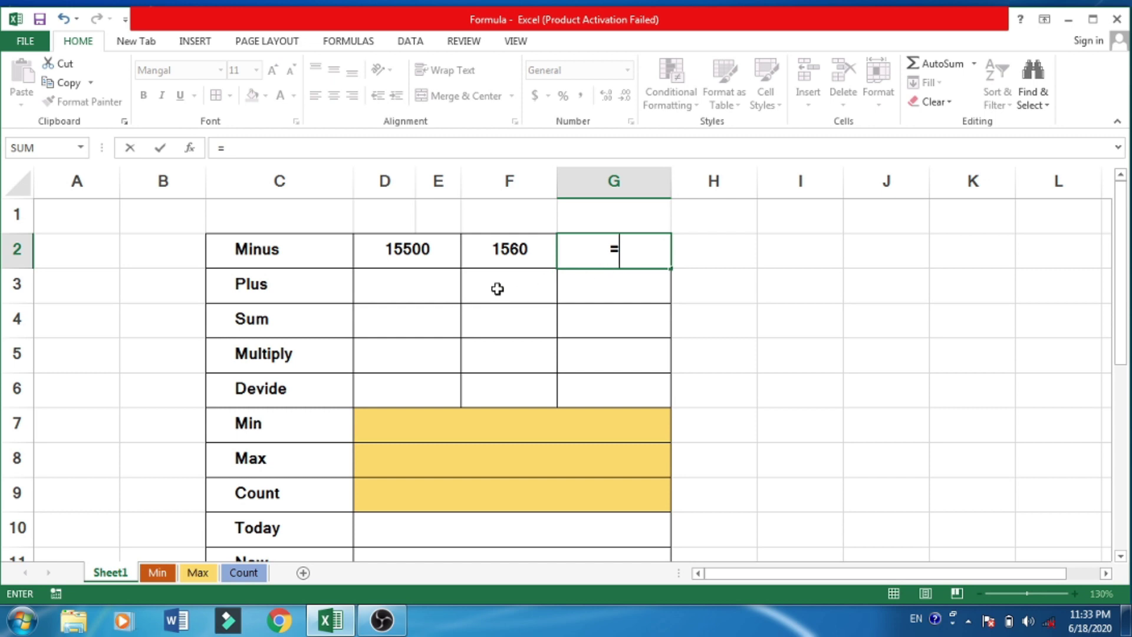
{"action": "left_click", "coordinate": [421, 250]}
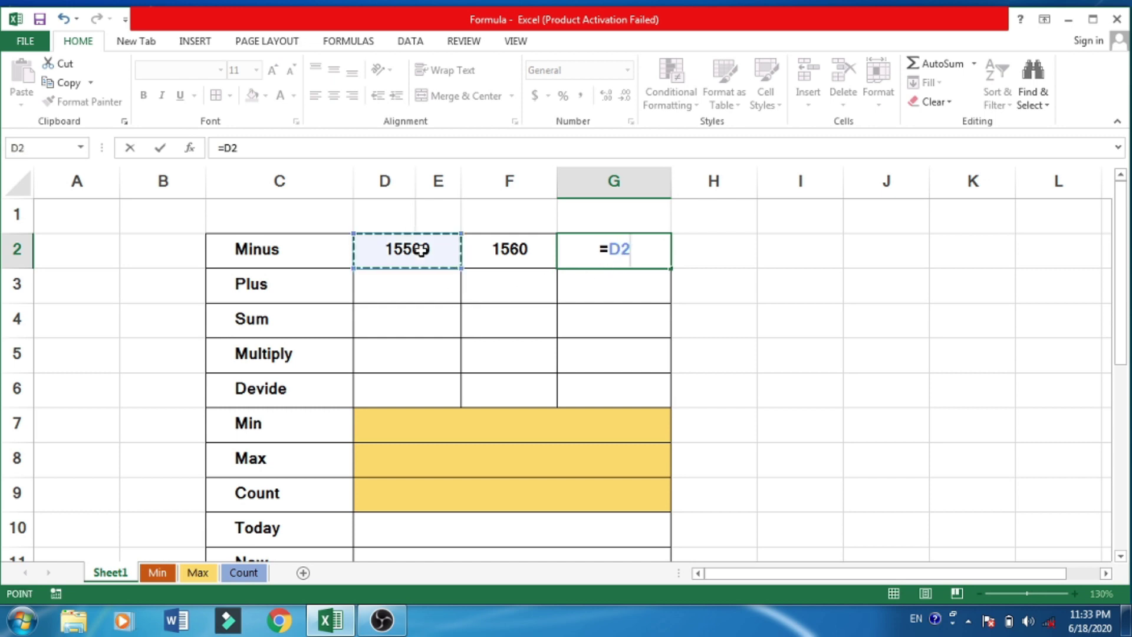
{"action": "type", "text": "-"}
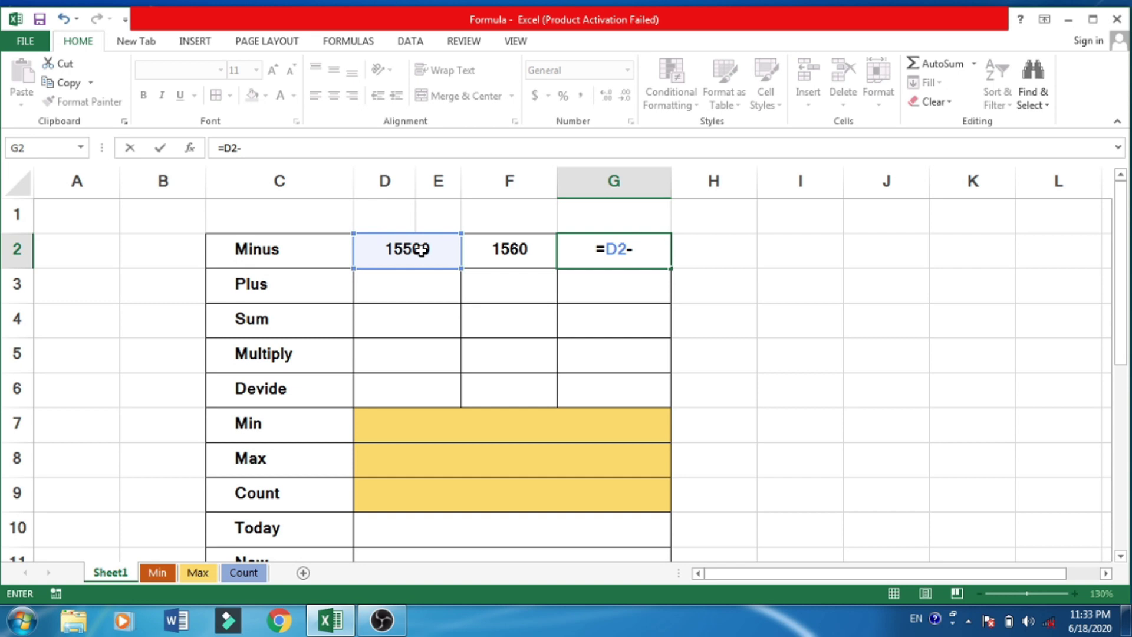
{"action": "left_click", "coordinate": [518, 255]}
{"action": "key", "text": "Return"}
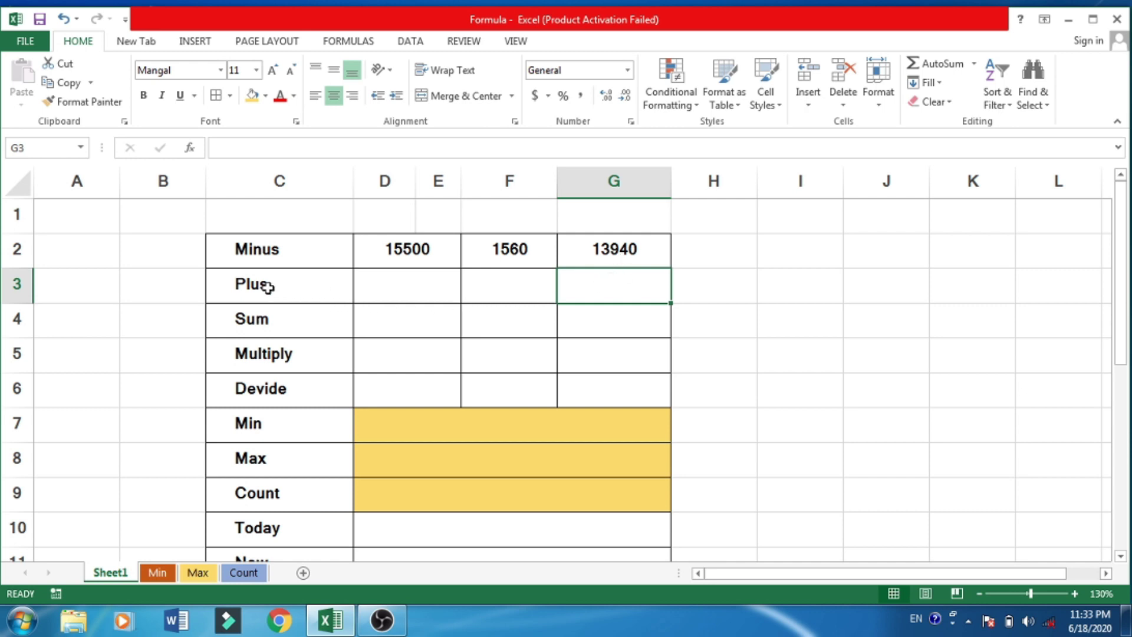
Enter 24850 in D3 and 23960 in F3 of the Plus row
{"action": "left_click", "coordinate": [413, 287]}
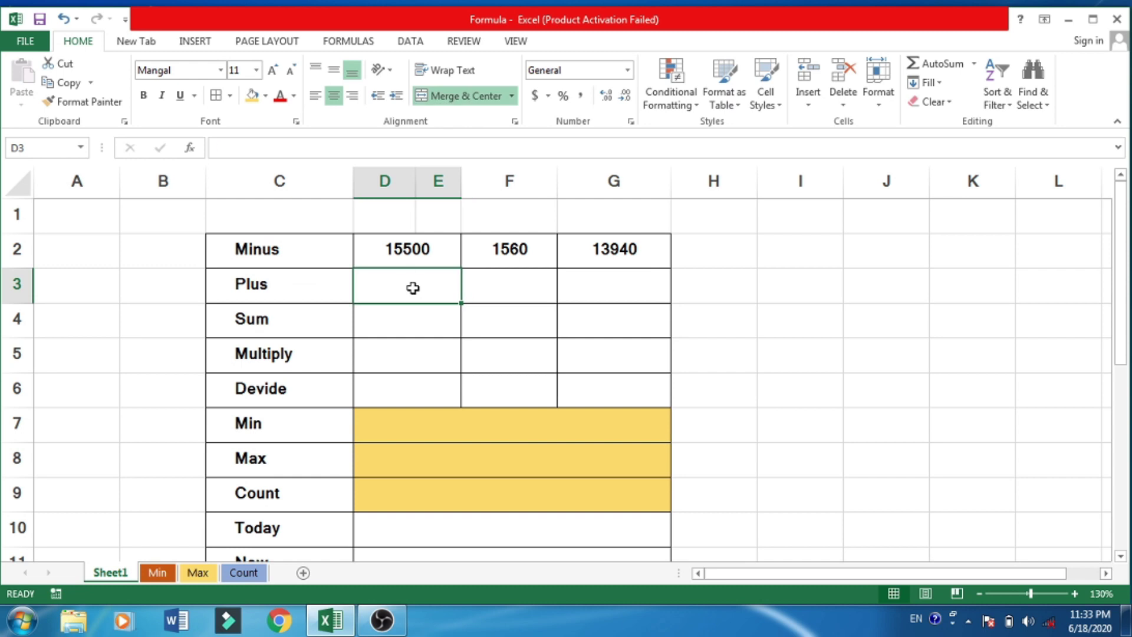
{"action": "type", "text": "24850"}
{"action": "key", "text": "Tab"}
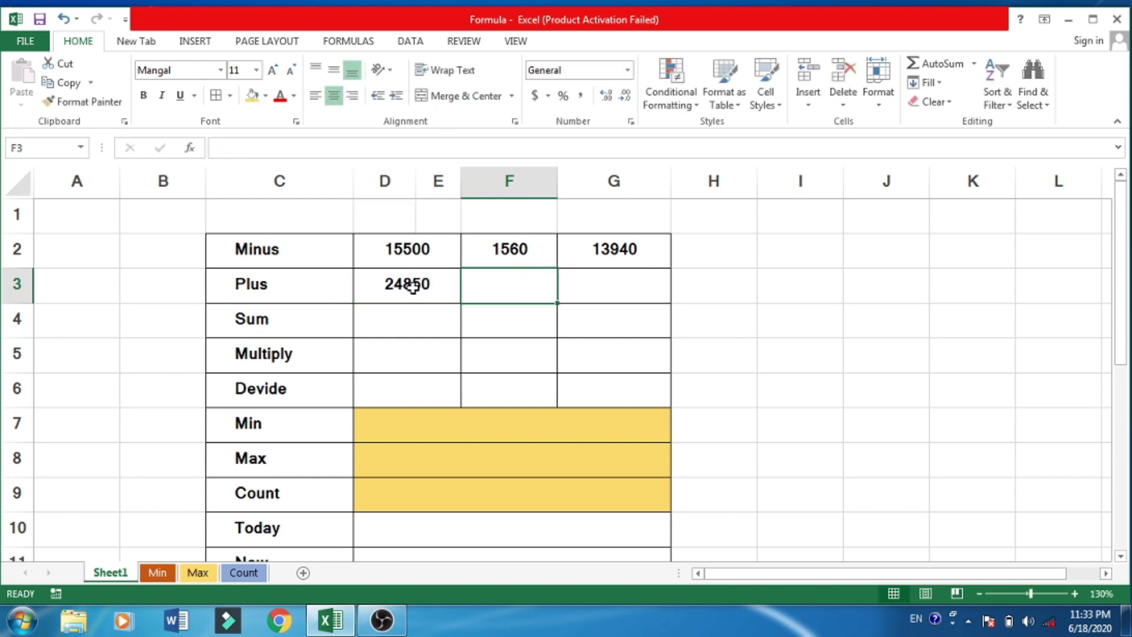
{"action": "type", "text": "23960"}
{"action": "key", "text": "Tab"}
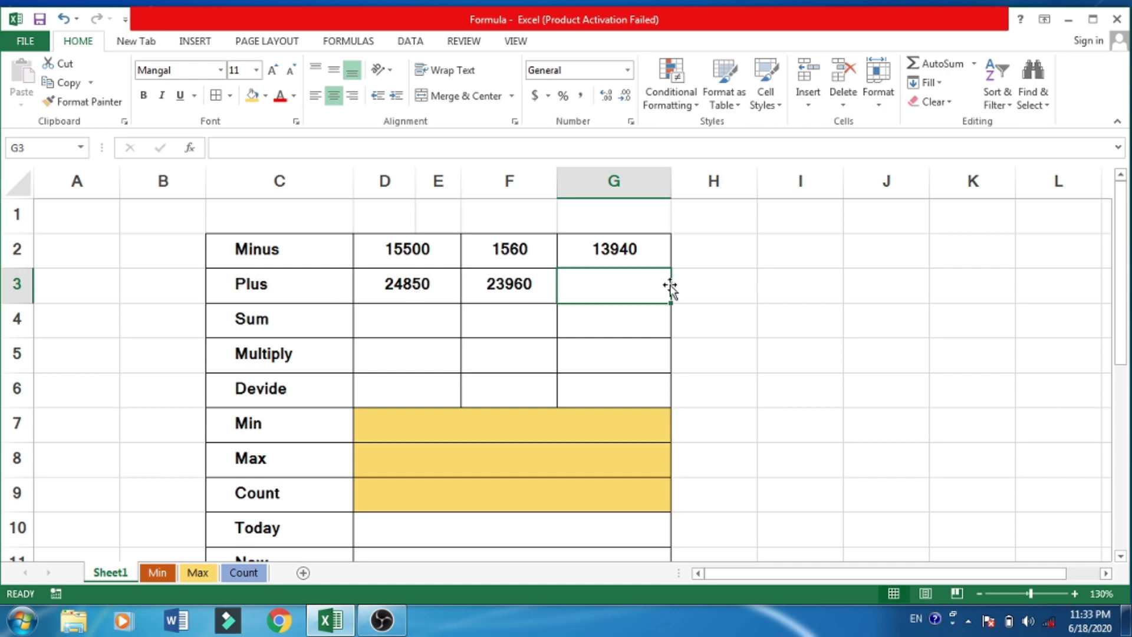
Enter =D3+F3 in G3 so it shows 48810
{"action": "type", "text": "="}
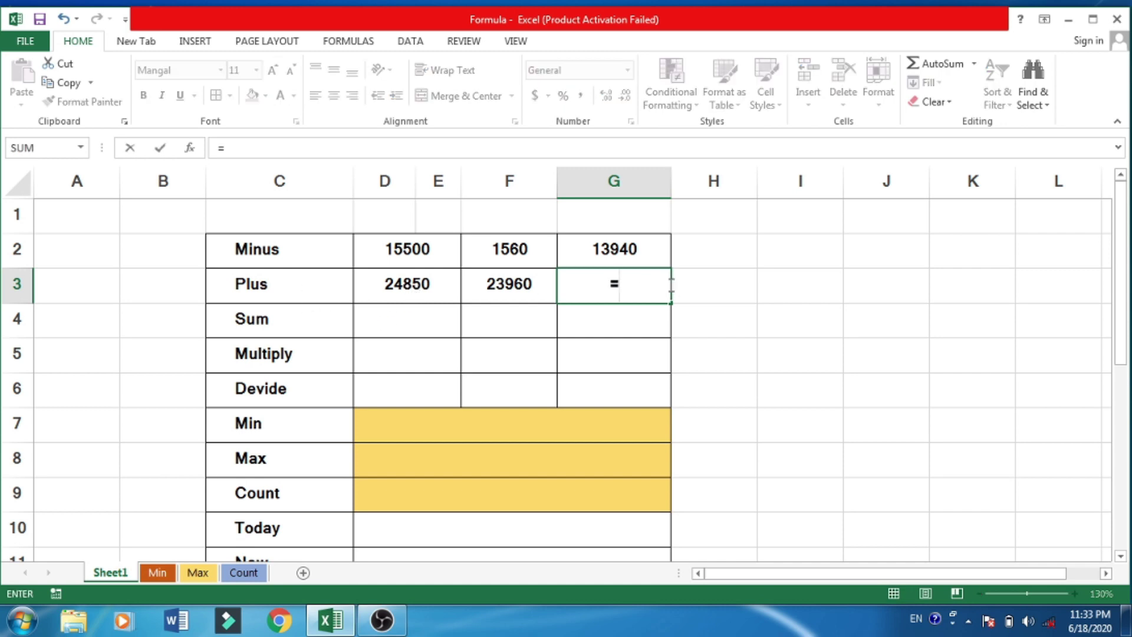
{"action": "left_click", "coordinate": [410, 284]}
{"action": "type", "text": "+"}
{"action": "left_click", "coordinate": [493, 283]}
{"action": "key", "text": "Return"}
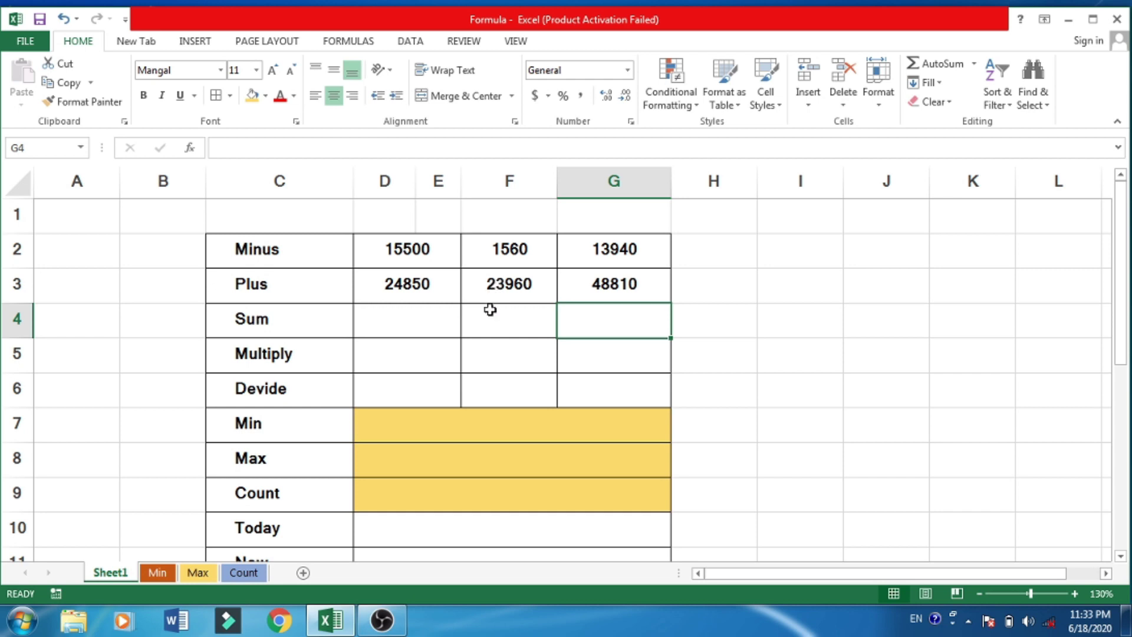
Enter 11580 in D4 and 6587 in F4 of the Sum row
{"action": "left_click", "coordinate": [319, 286]}
{"action": "left_click", "coordinate": [317, 318]}
{"action": "left_click", "coordinate": [314, 289]}
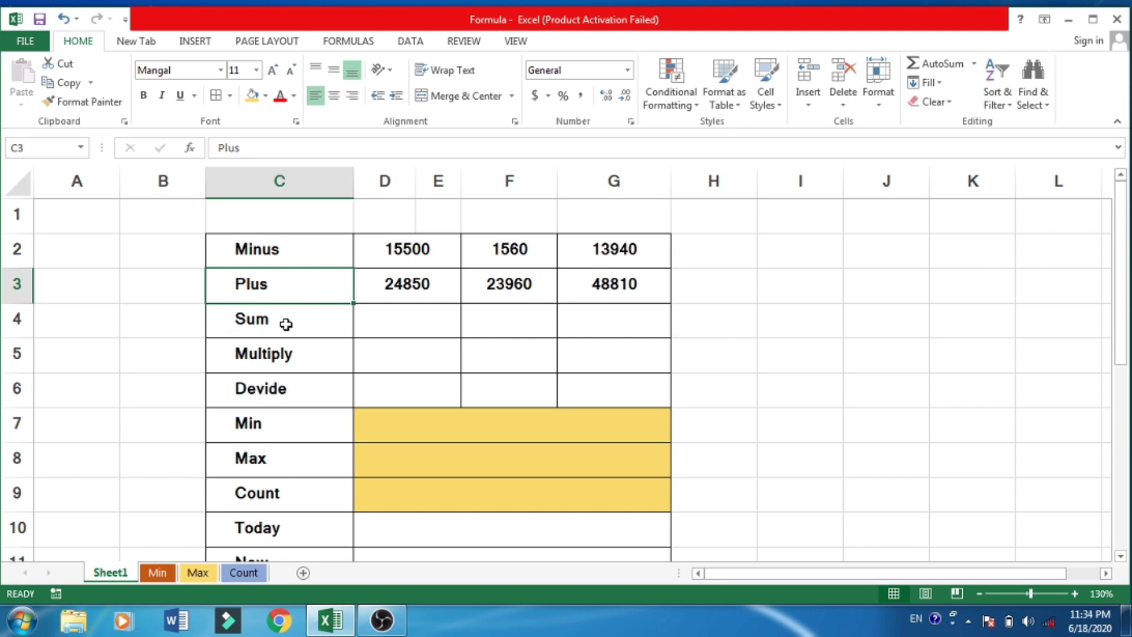
{"action": "left_click", "coordinate": [412, 328]}
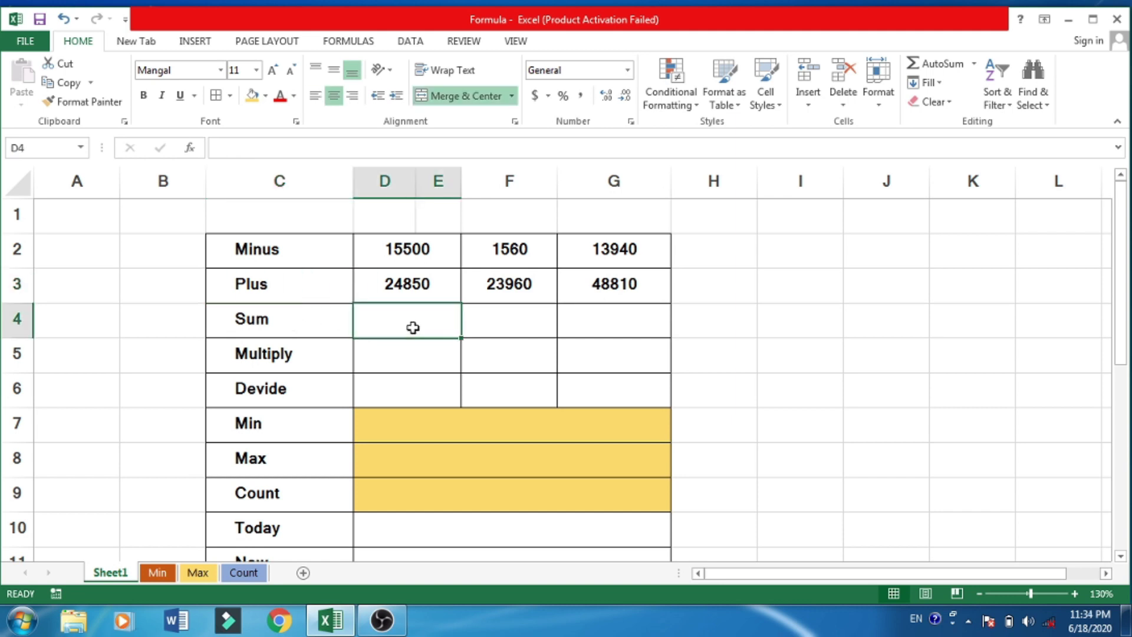
{"action": "type", "text": "11580"}
{"action": "key", "text": "Tab"}
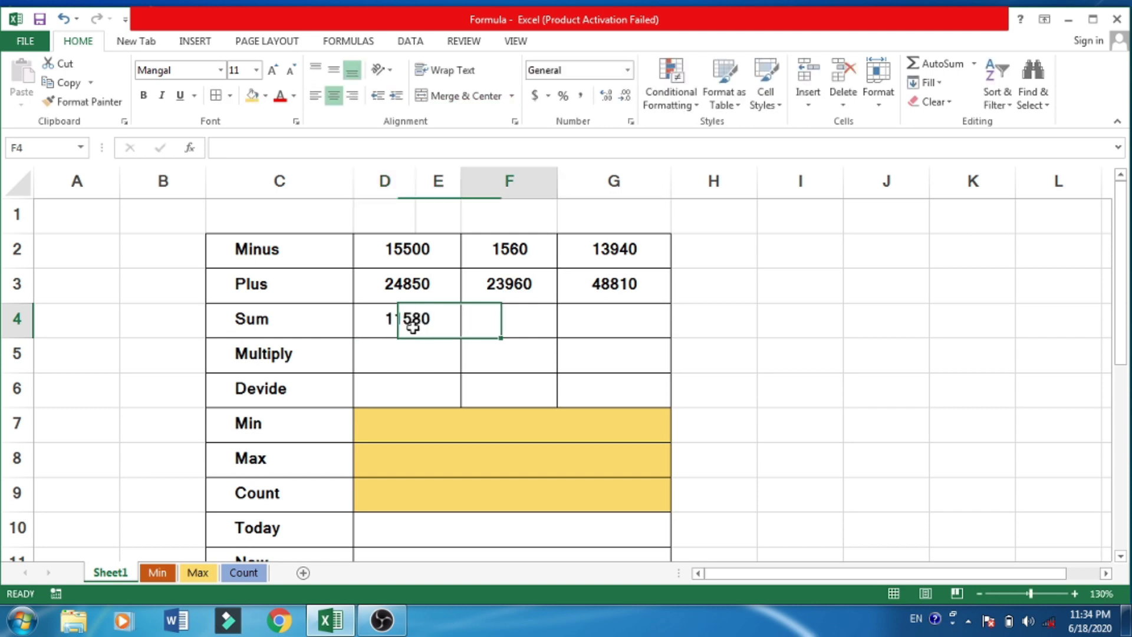
{"action": "type", "text": "6587"}
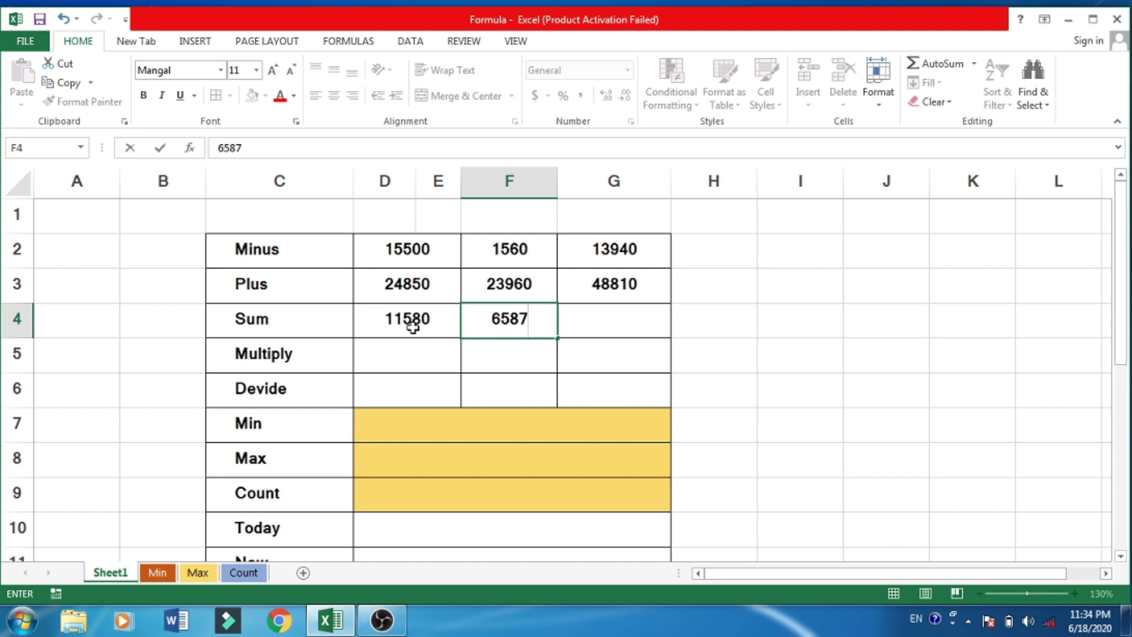
{"action": "key", "text": "Tab"}
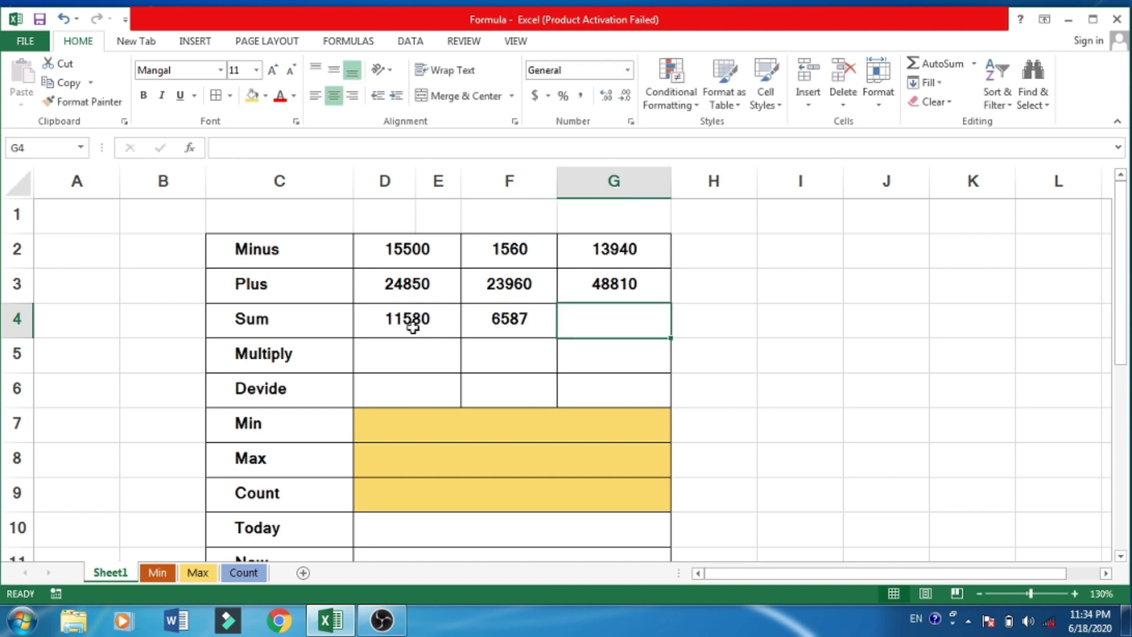
Total the Sum row in G4 with =SUM(D4:F4), giving 18167
{"action": "type", "text": "="}
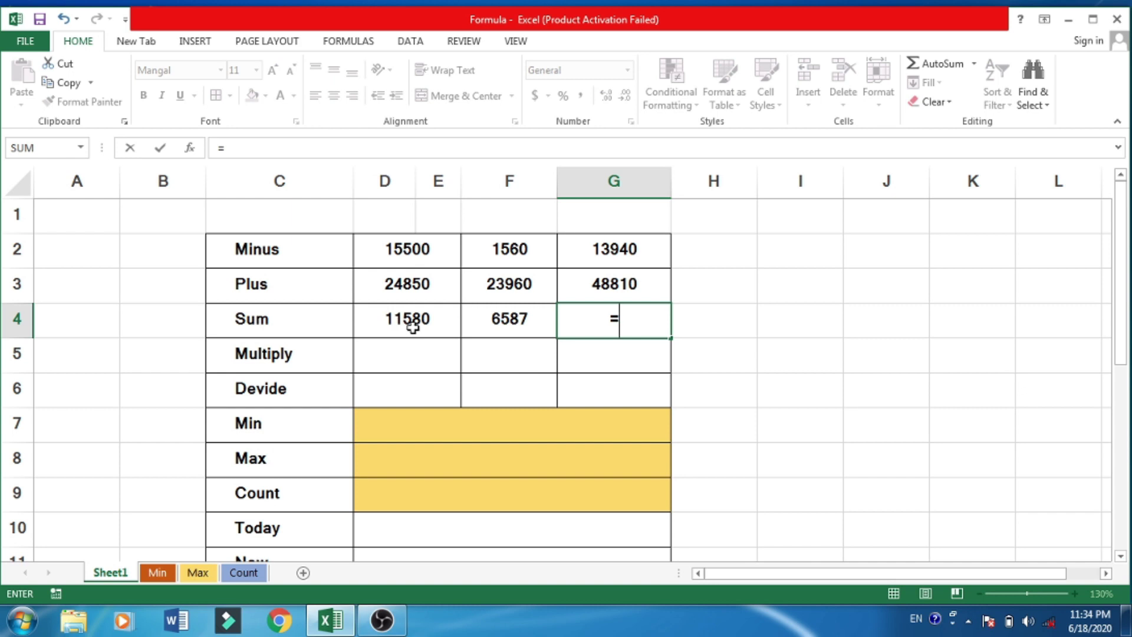
{"action": "type", "text": "sum"}
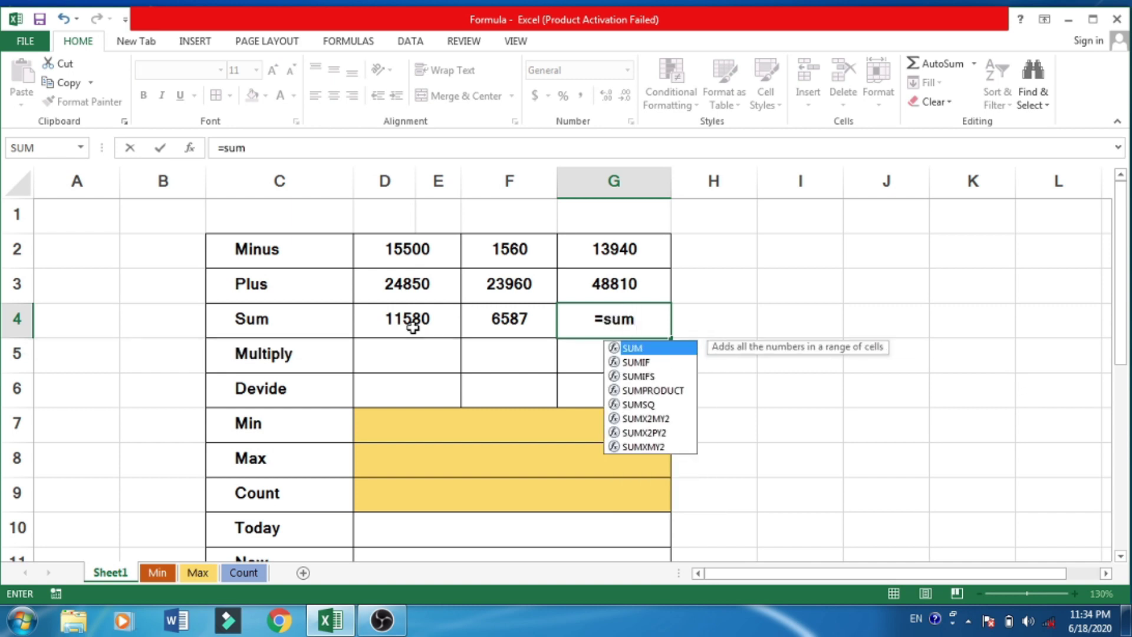
{"action": "type", "text": "("}
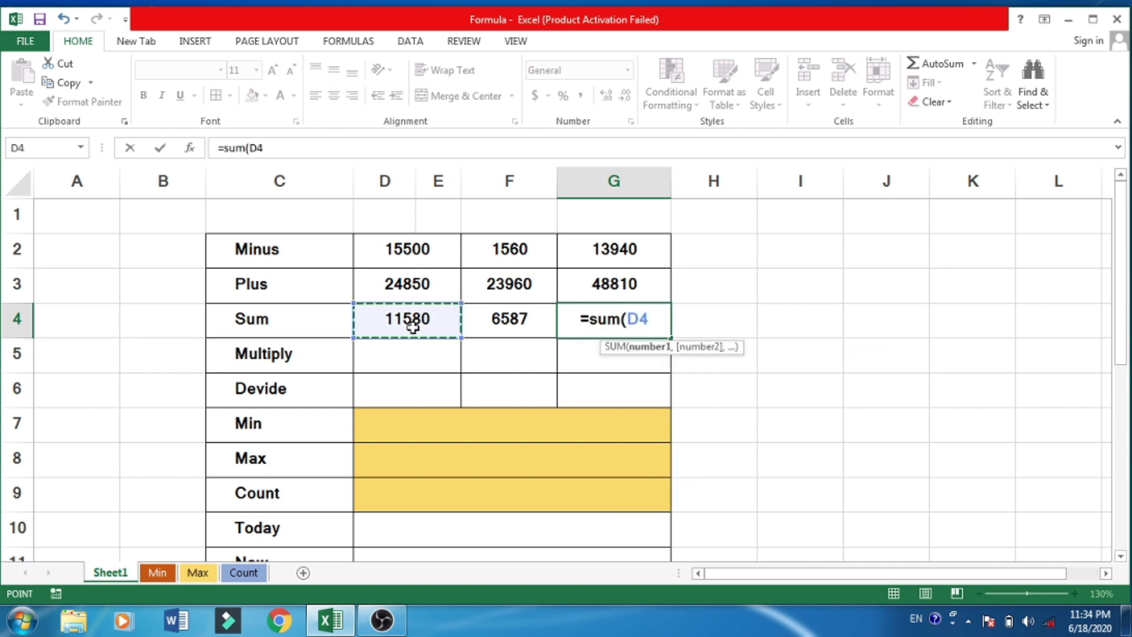
{"action": "left_click_drag", "start_coordinate": [412, 328], "coordinate": [480, 330]}
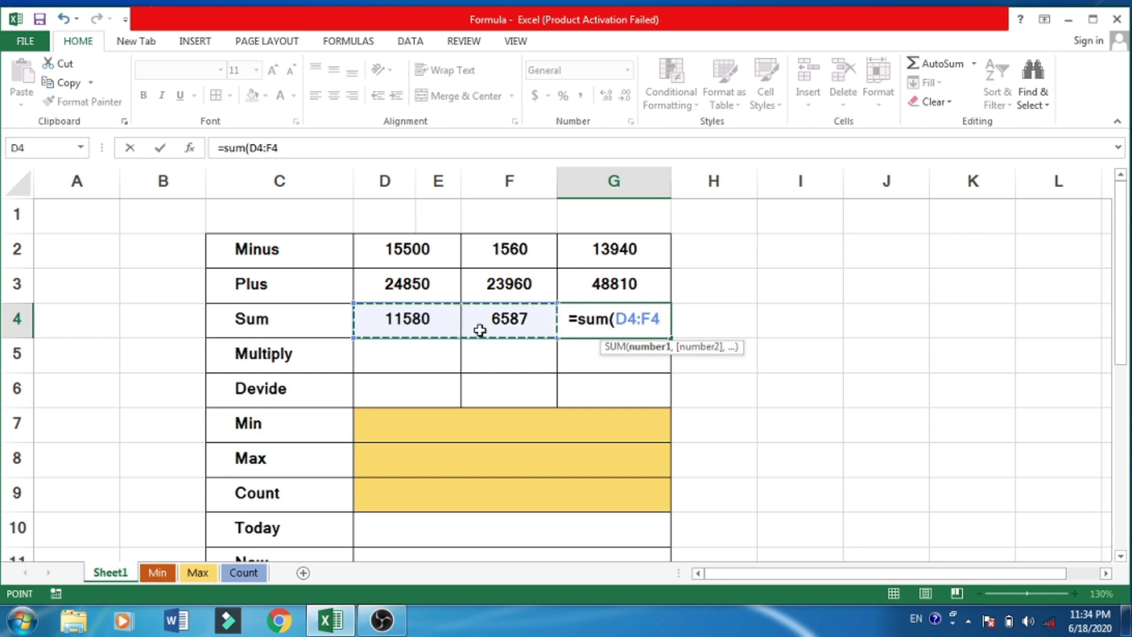
{"action": "type", "text": ")"}
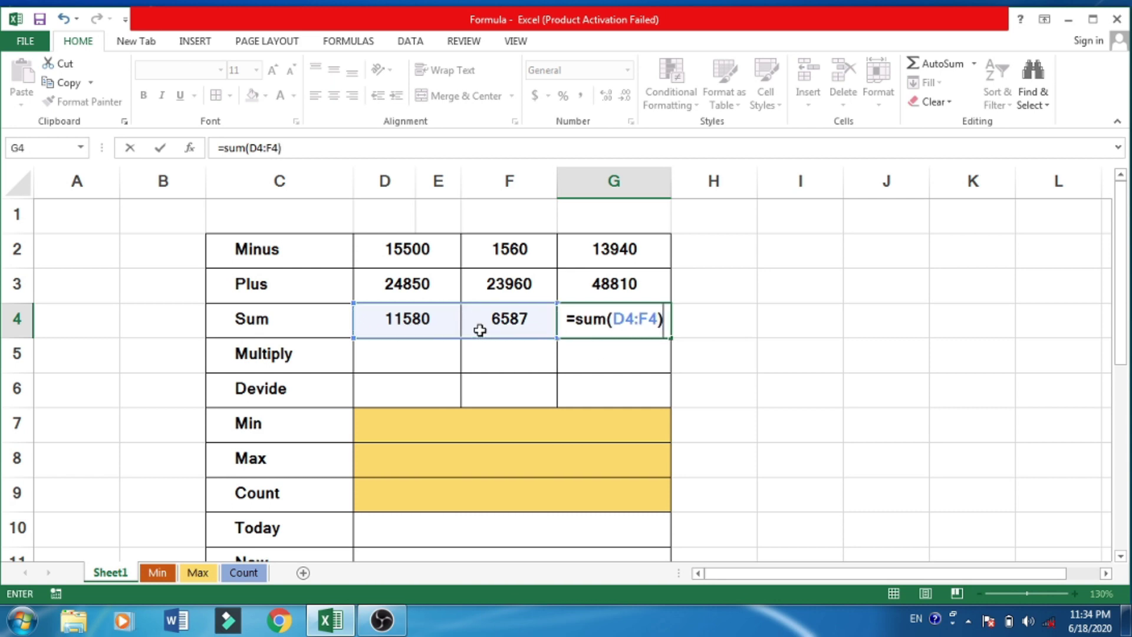
{"action": "key", "text": "Return"}
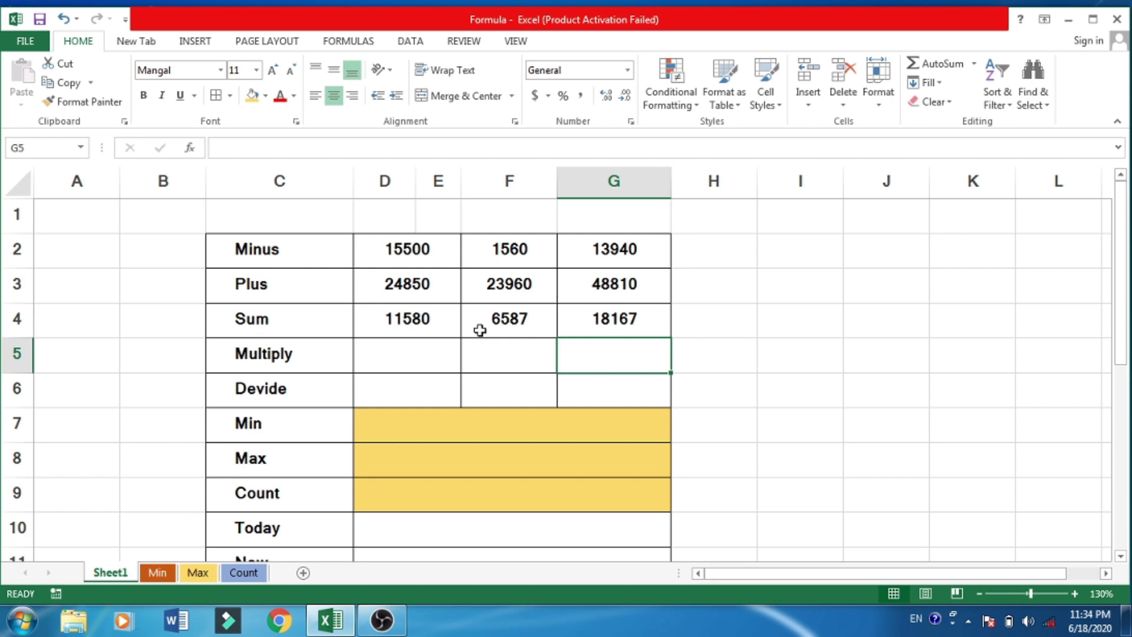
Enter 5 in D5 and 500 in F5 of the Multiply row
{"action": "key", "text": "Left"}
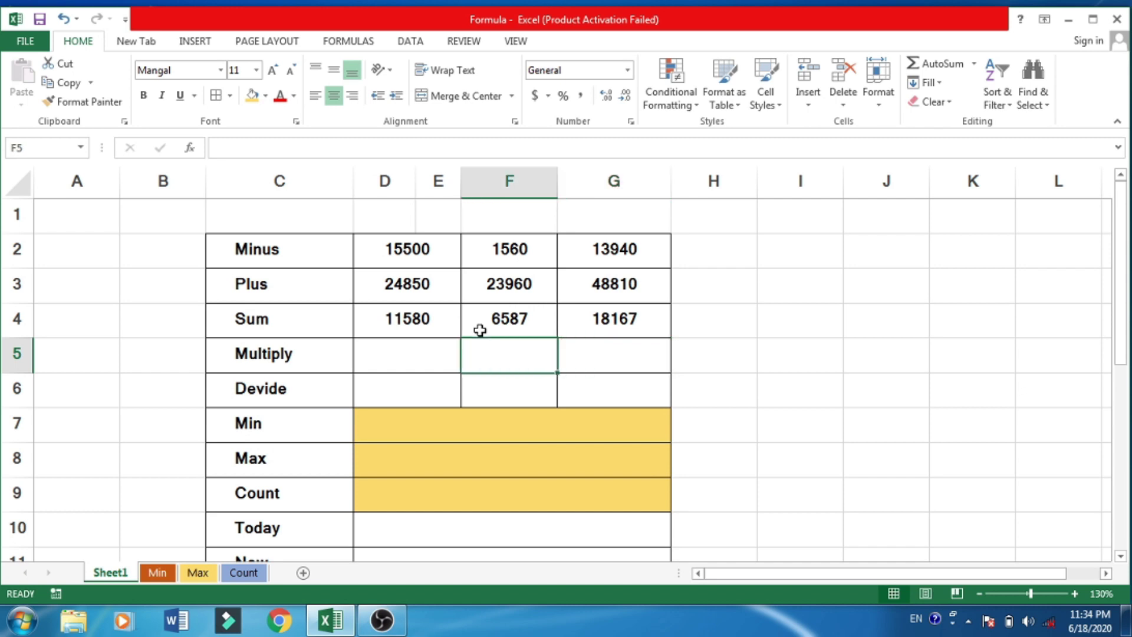
{"action": "key", "text": "Left"}
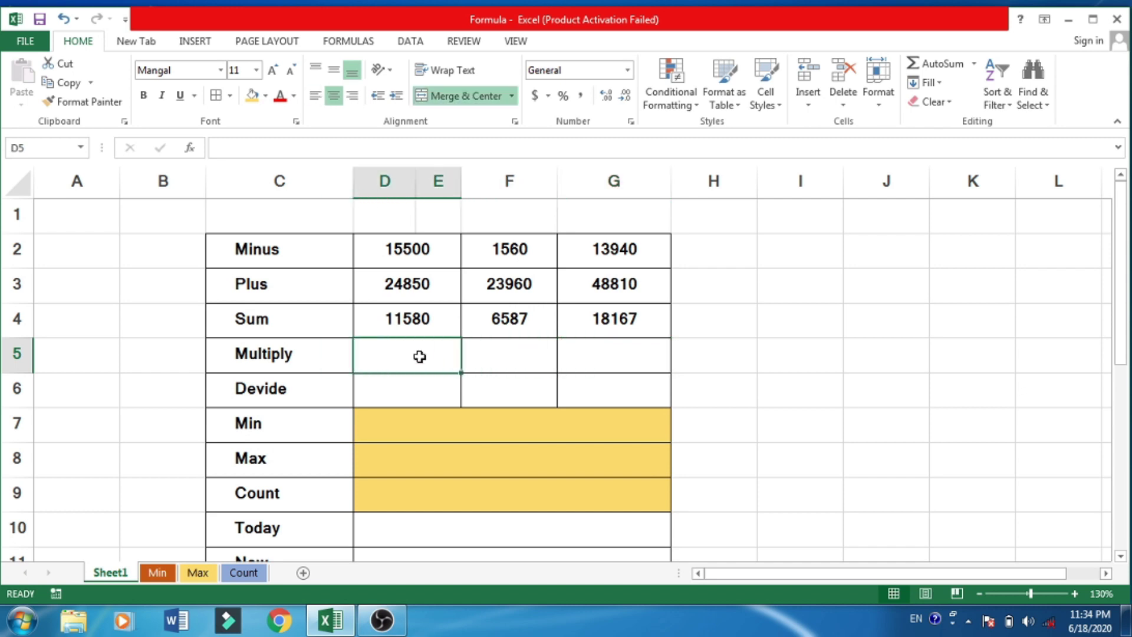
{"action": "type", "text": "5"}
{"action": "key", "text": "Right"}
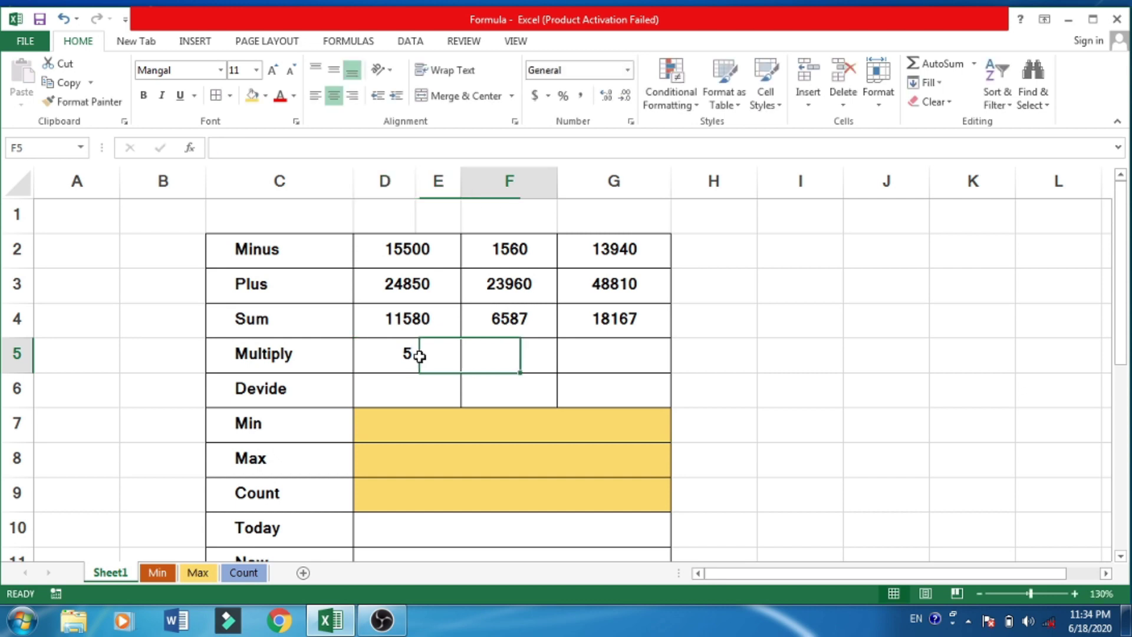
{"action": "type", "text": "500"}
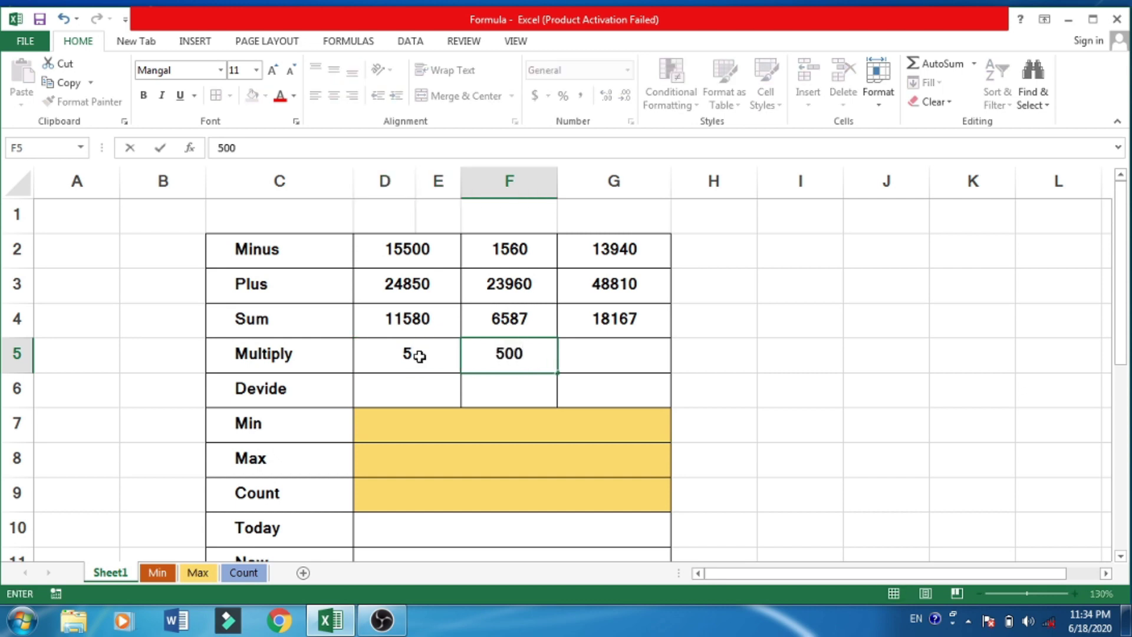
{"action": "key", "text": "Right"}
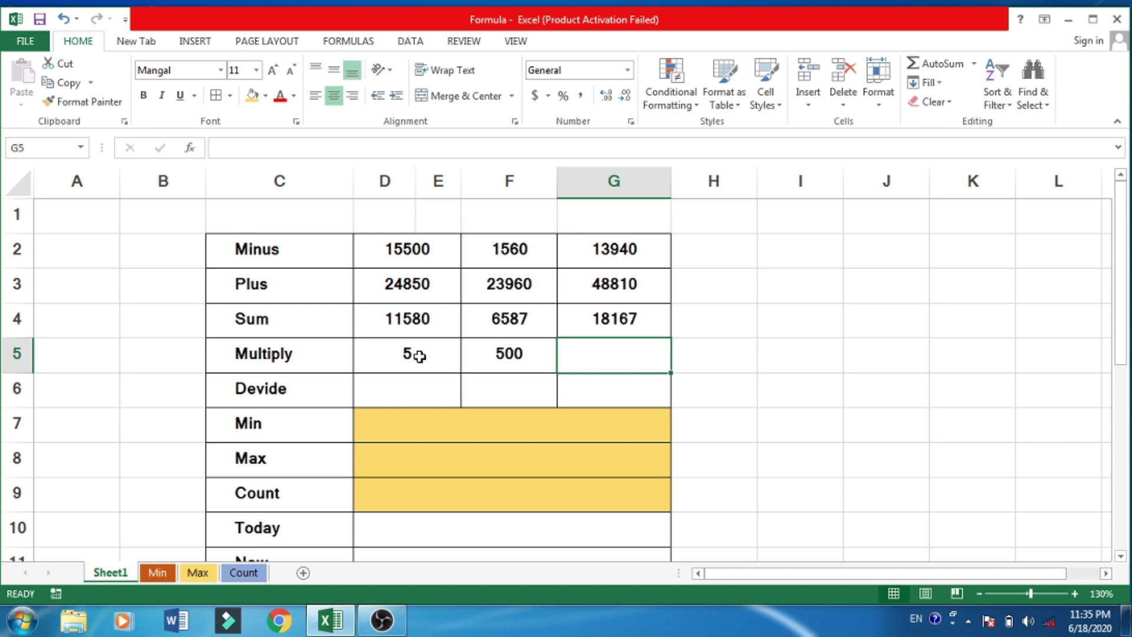
Enter =D5*F5 in G5 so it shows 2500
{"action": "type", "text": "="}
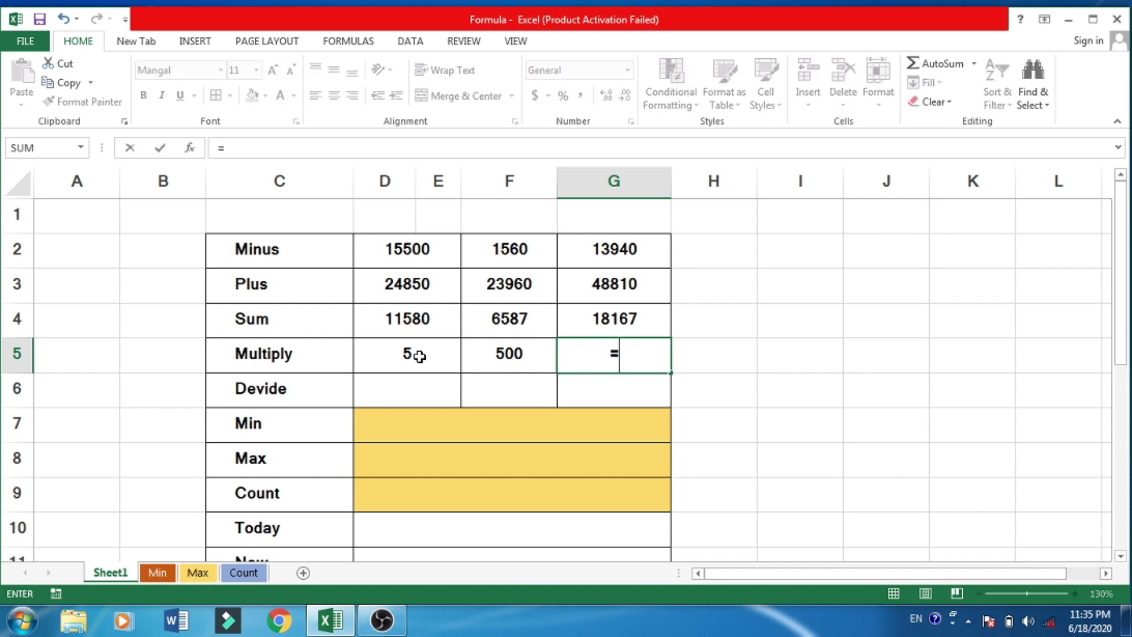
{"action": "left_click", "coordinate": [419, 356]}
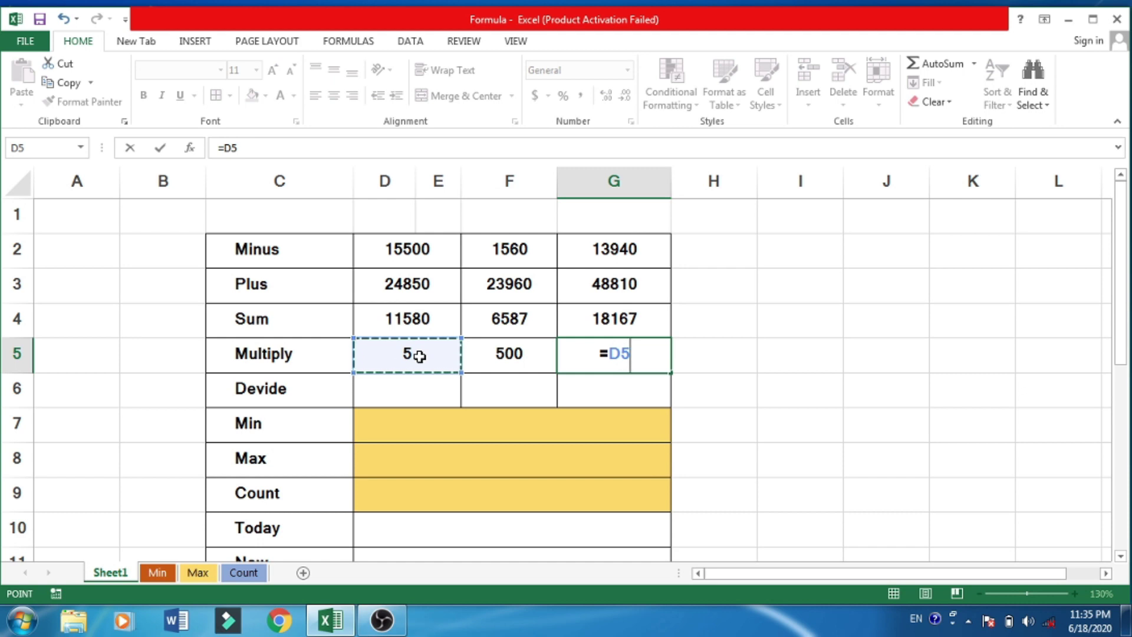
{"action": "type", "text": "*"}
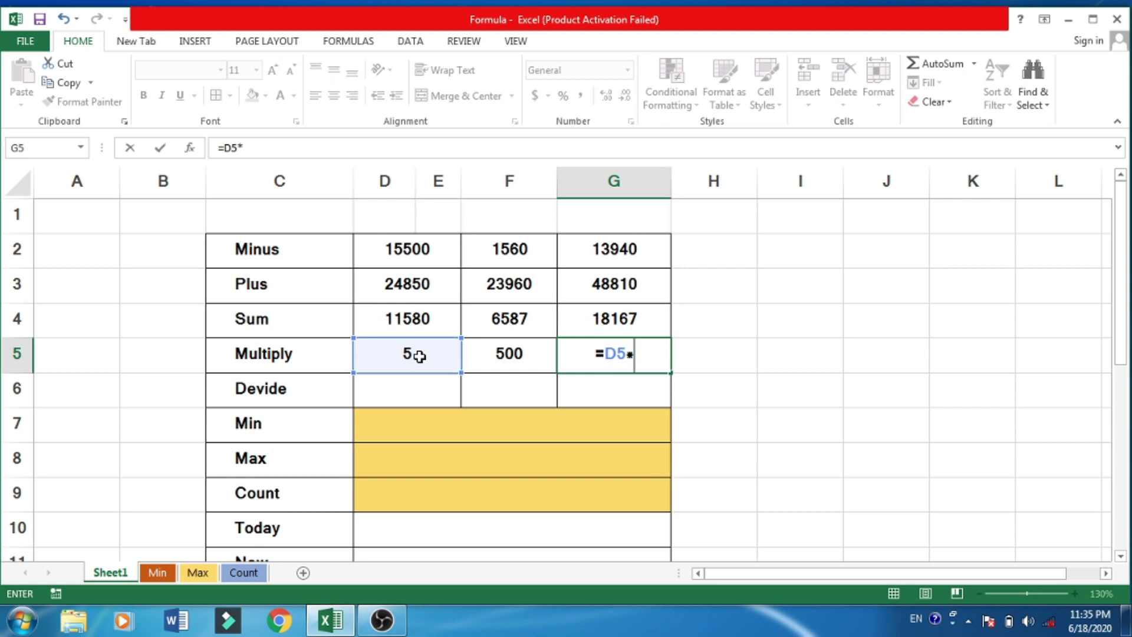
{"action": "left_click", "coordinate": [485, 362]}
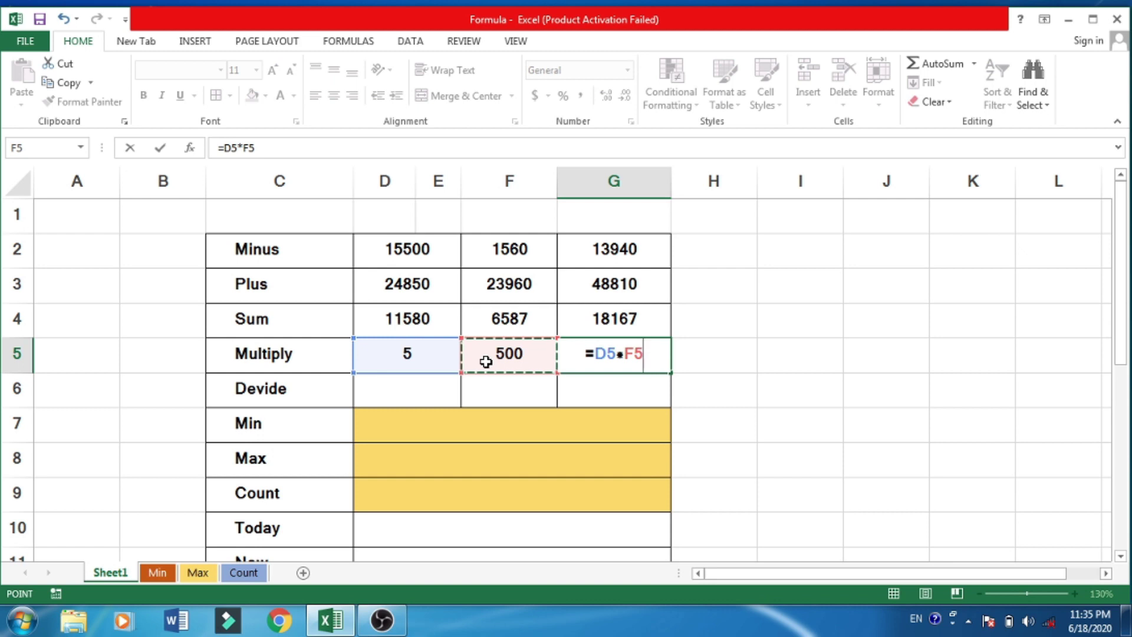
{"action": "key", "text": "Return"}
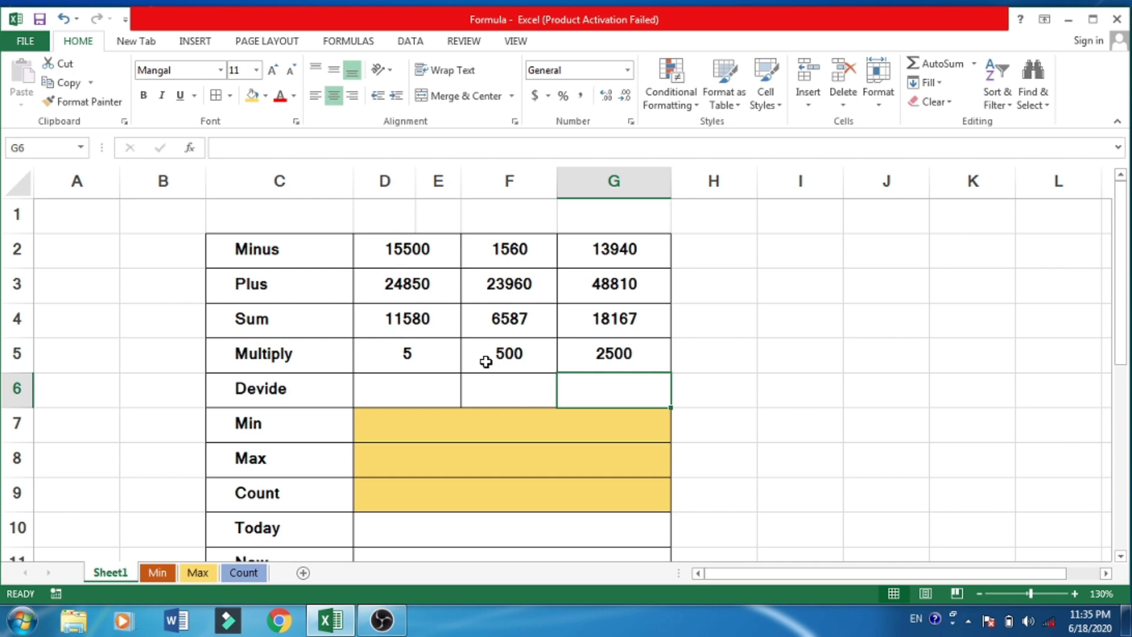
{"action": "key", "text": "Left"}
{"action": "key", "text": "Left"}
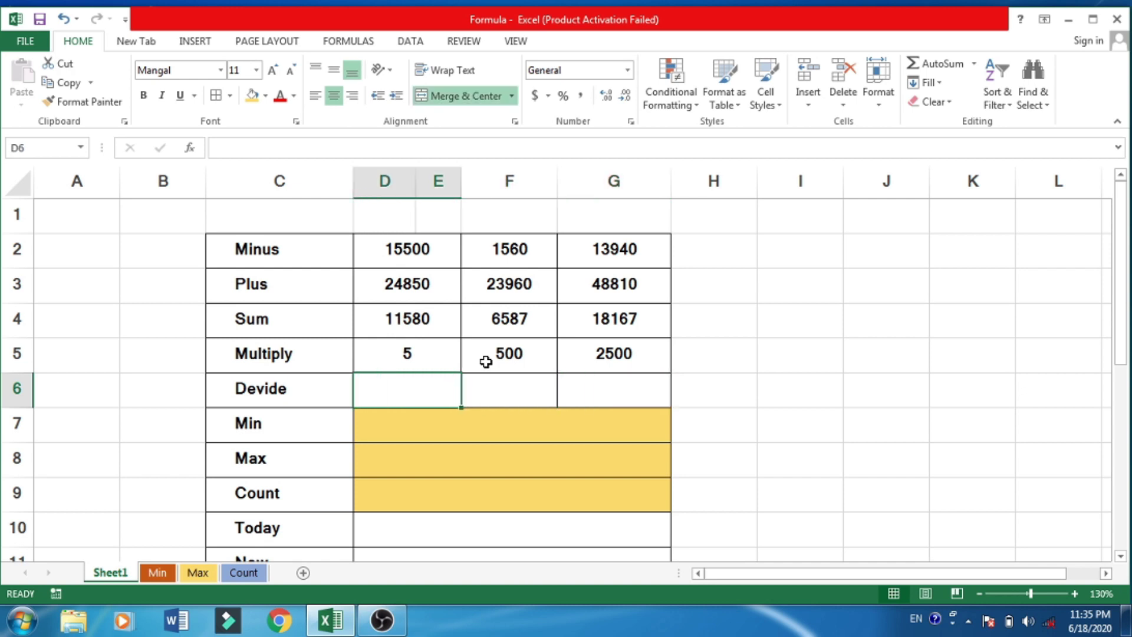
Enter 5000 in D6 and 5 in F6 of the Devide row
{"action": "type", "text": "5000"}
{"action": "key", "text": "Tab"}
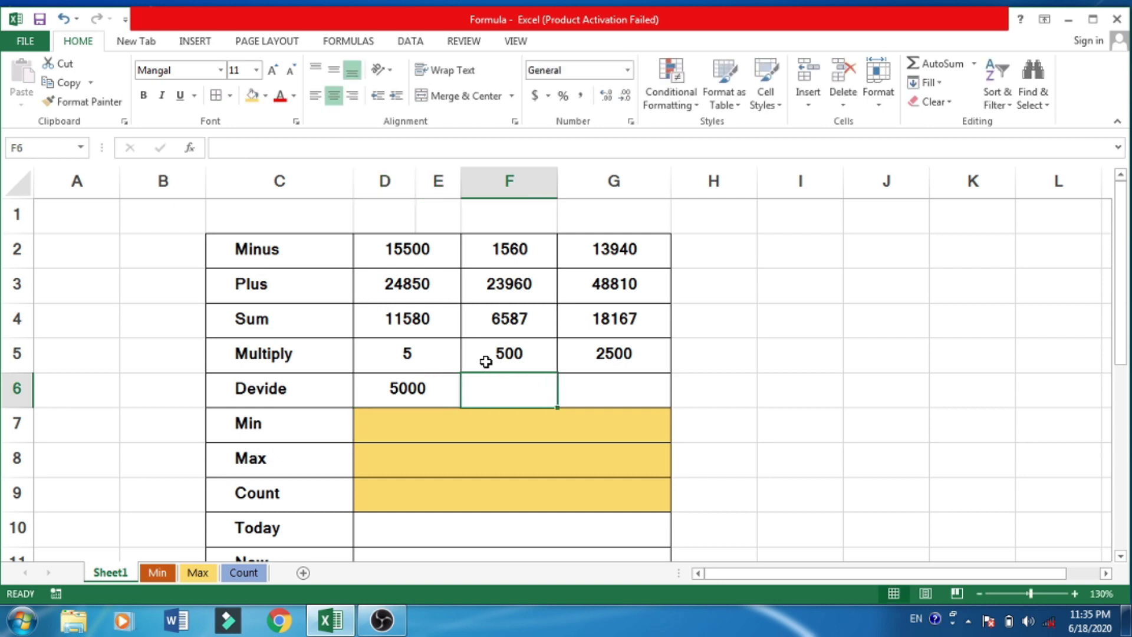
{"action": "type", "text": "5"}
{"action": "key", "text": "Tab"}
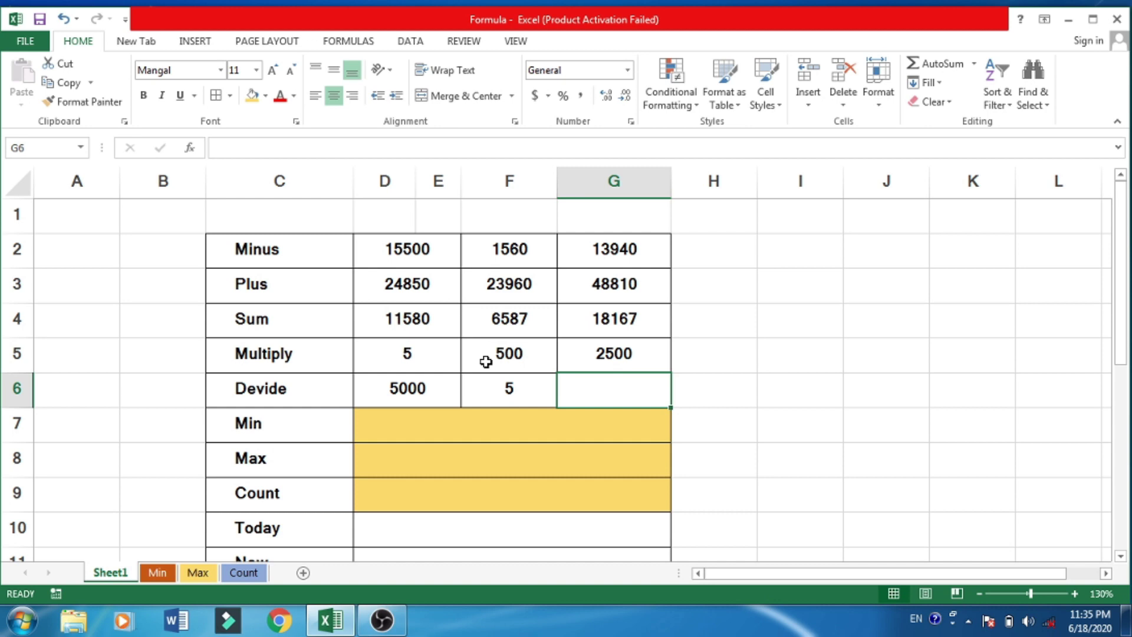
Enter =D6/F6 in G6 so it shows 1000
{"action": "type", "text": "="}
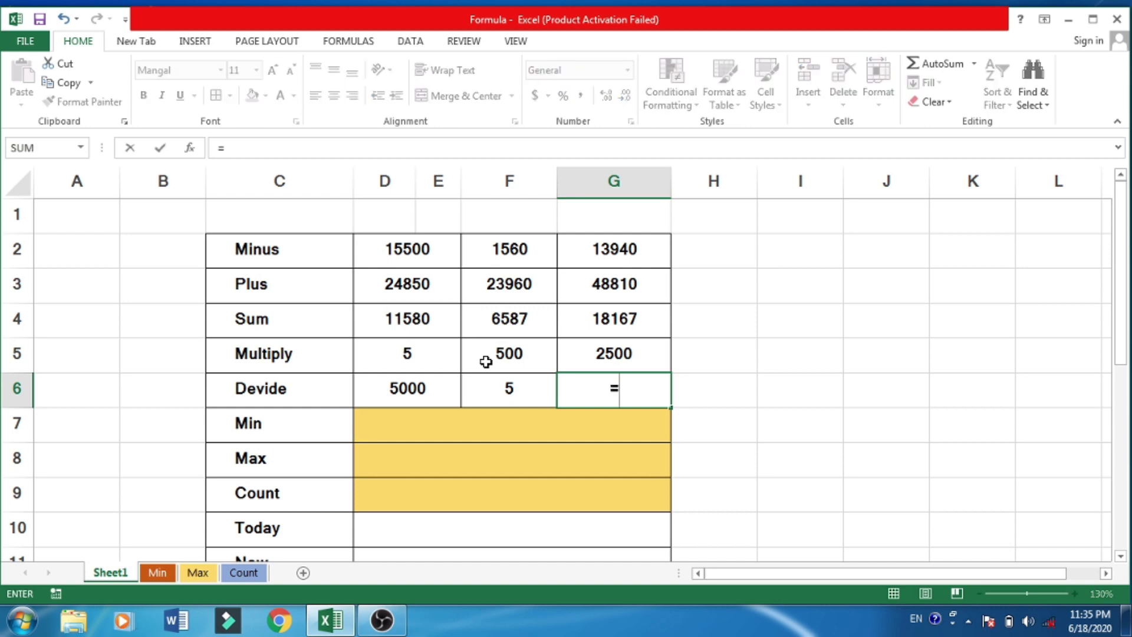
{"action": "left_click", "coordinate": [409, 391]}
{"action": "type", "text": "/"}
{"action": "left_click", "coordinate": [481, 391]}
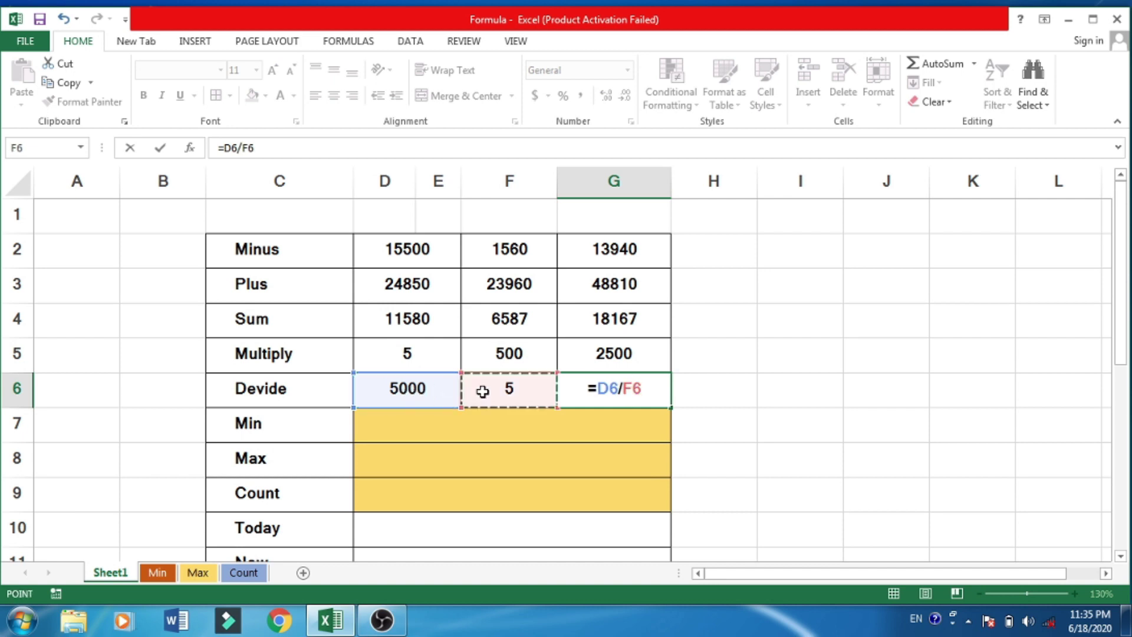
{"action": "key", "text": "Return"}
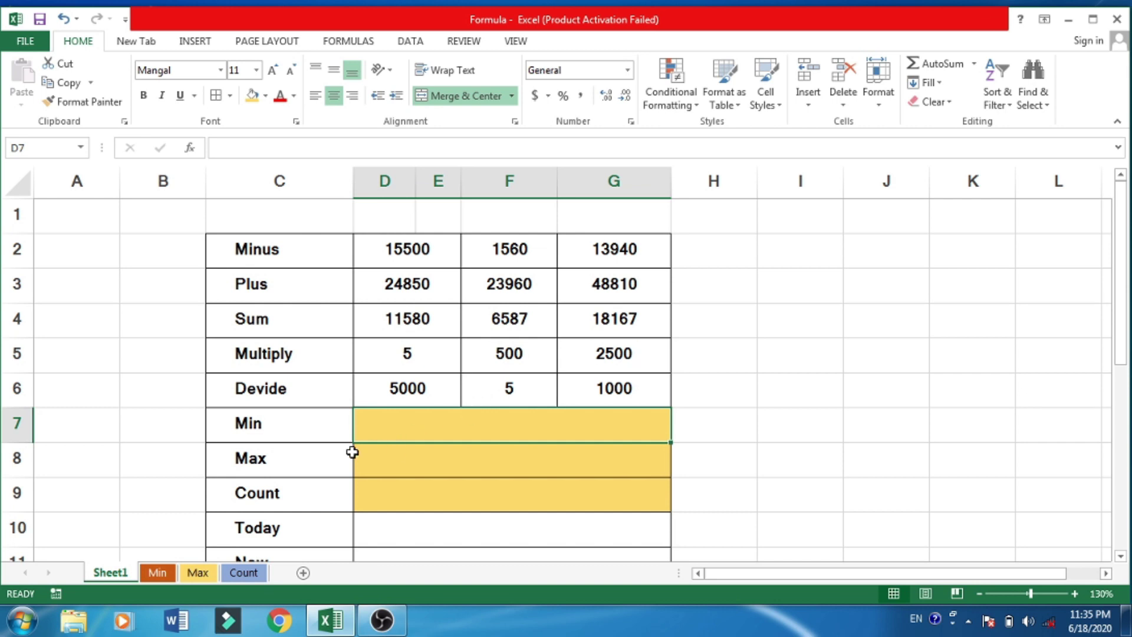
{"action": "left_click", "coordinate": [296, 430]}
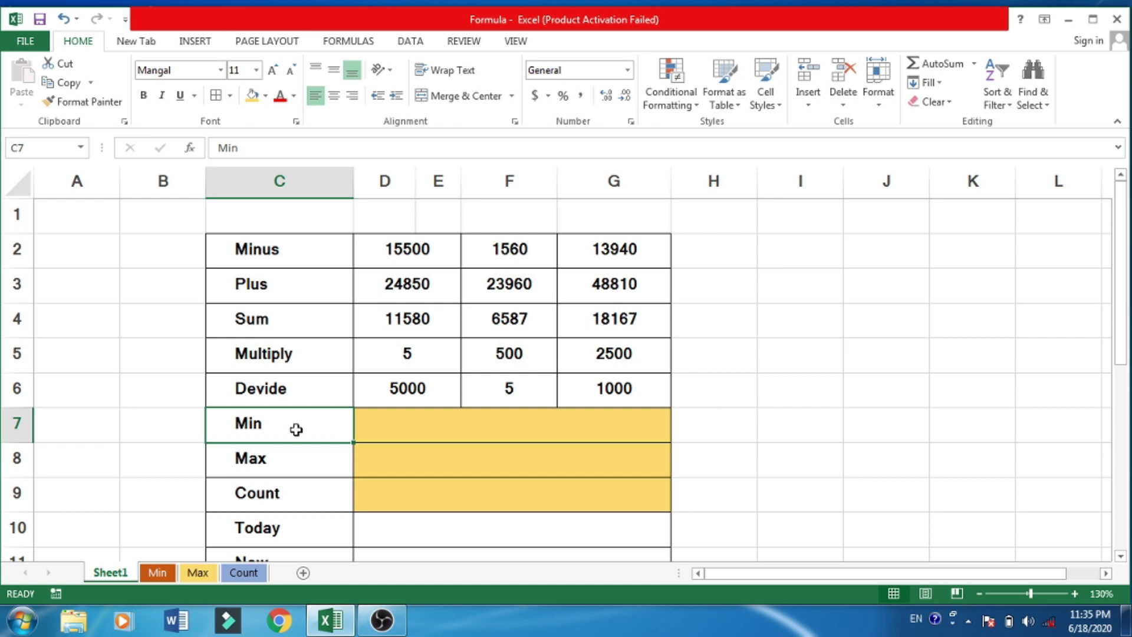
{"action": "scroll", "coordinate": [296, 430], "scroll_direction": "down", "scroll_amount": 1}
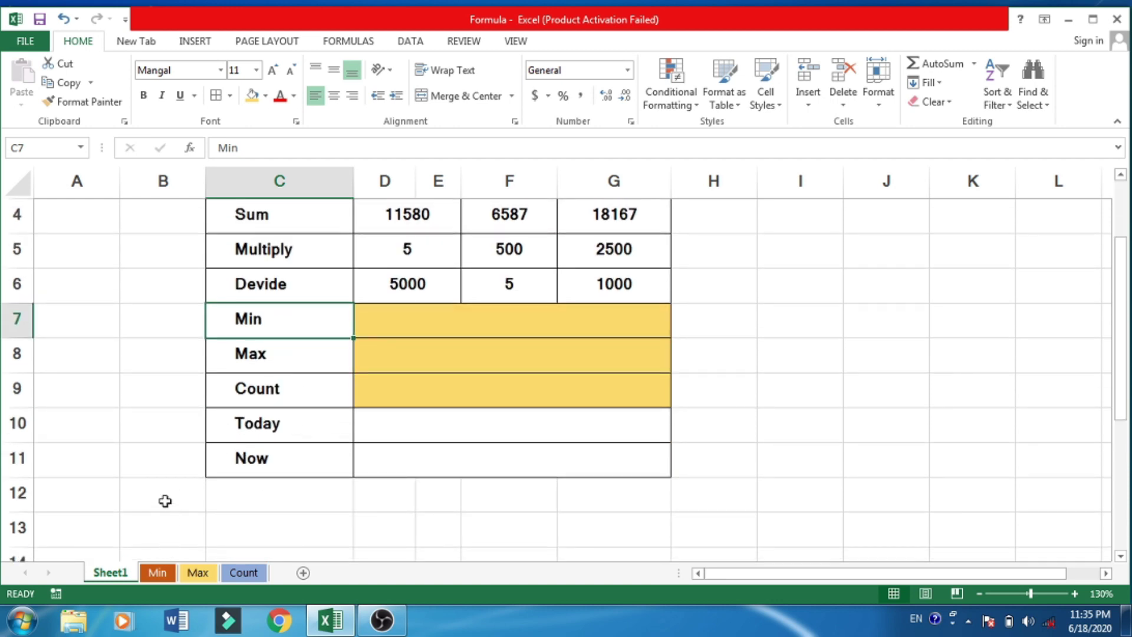
Switch to the Min sheet and begin typing =Min in C11 under the prices
{"action": "left_click", "coordinate": [156, 571]}
{"action": "scroll", "coordinate": [210, 448], "scroll_direction": "up", "scroll_amount": 1}
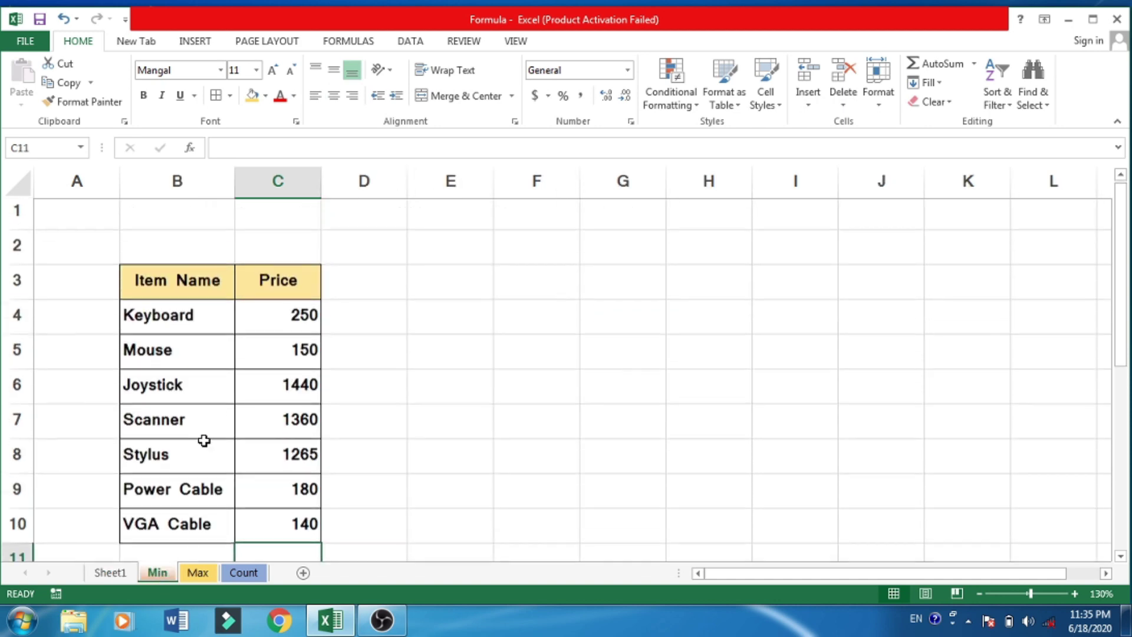
{"action": "scroll", "coordinate": [185, 333], "scroll_direction": "down", "scroll_amount": 1}
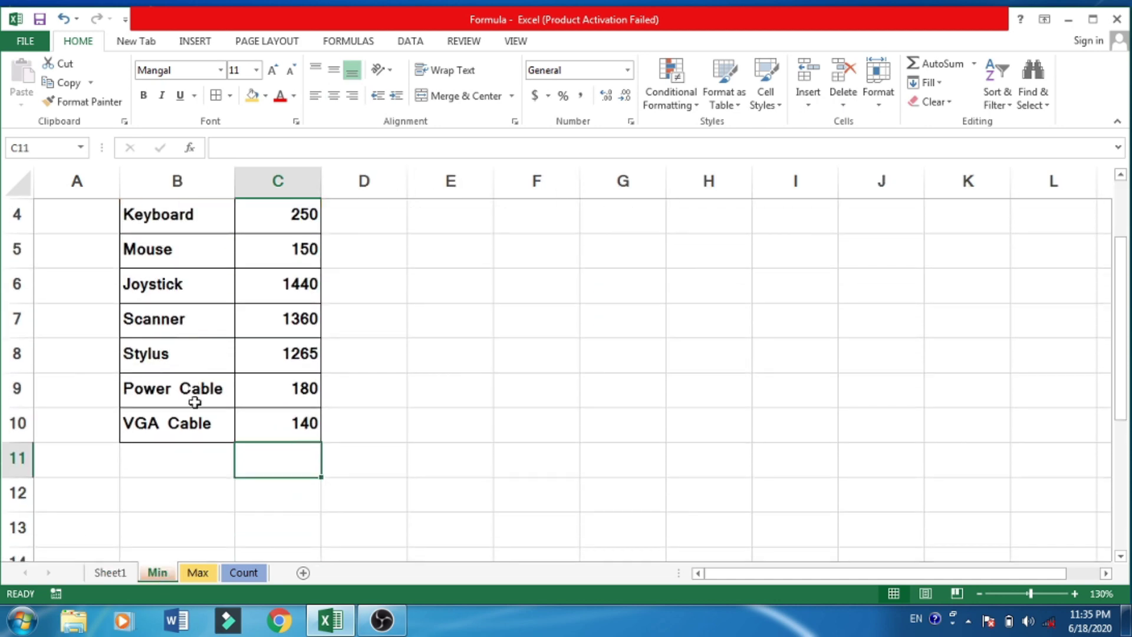
{"action": "scroll", "coordinate": [189, 420], "scroll_direction": "up", "scroll_amount": 3}
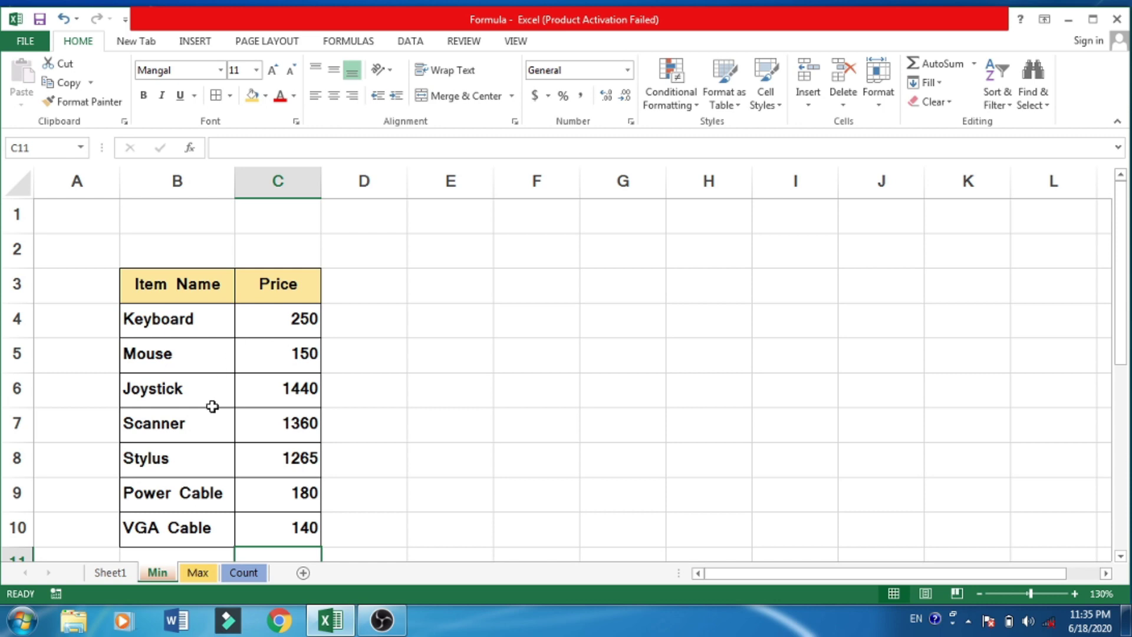
{"action": "scroll", "coordinate": [212, 406], "scroll_direction": "down", "scroll_amount": 1}
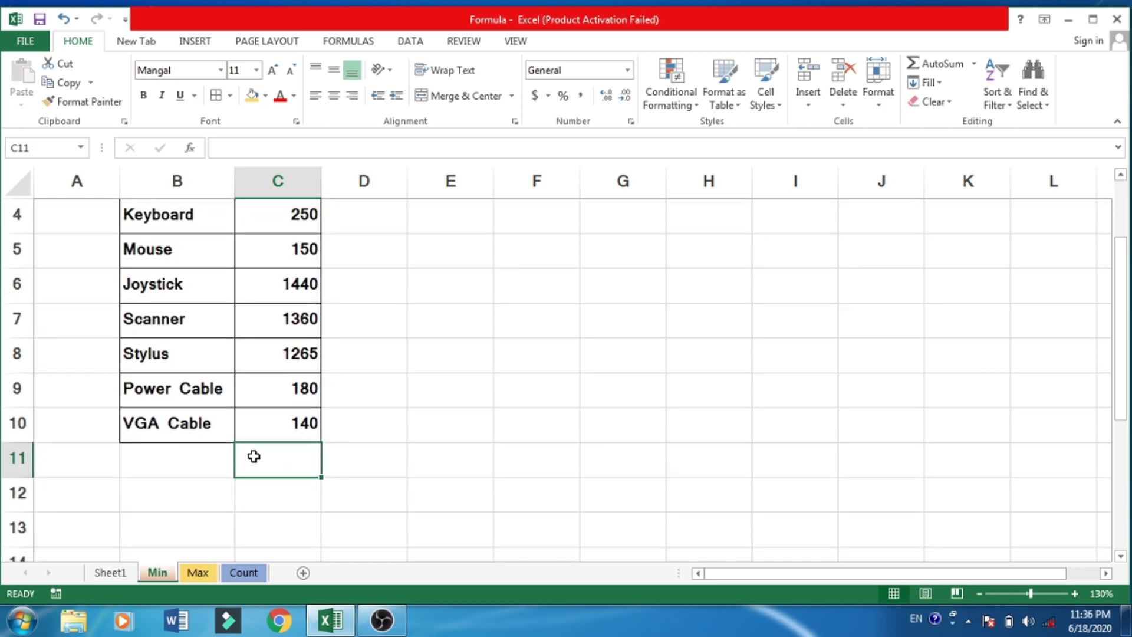
{"action": "type", "text": "=M"}
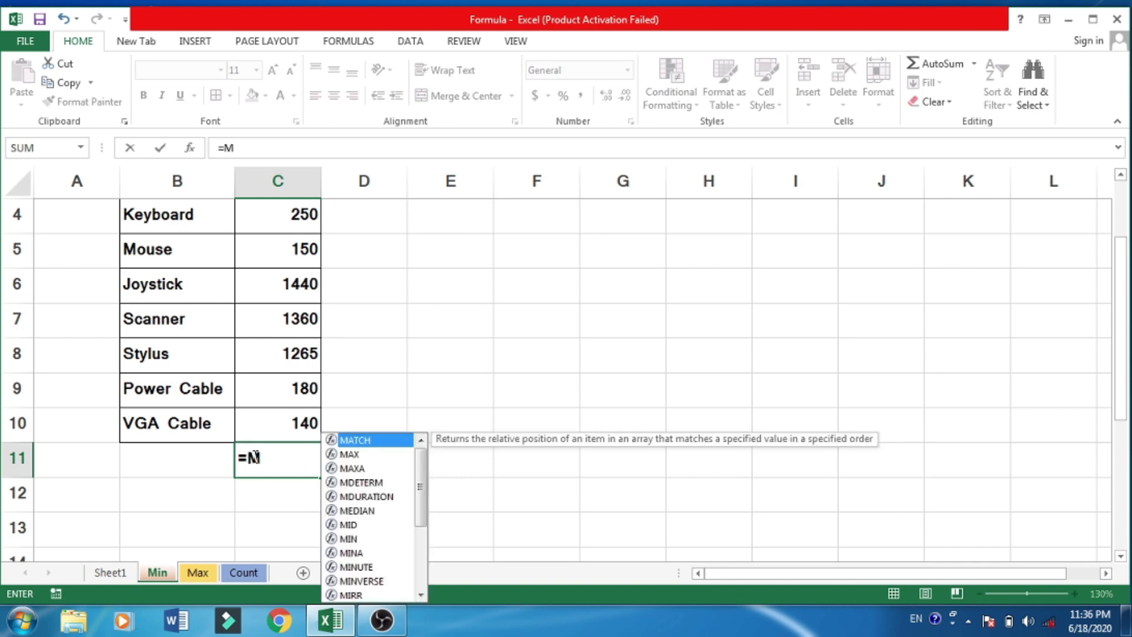
{"action": "type", "text": "in"}
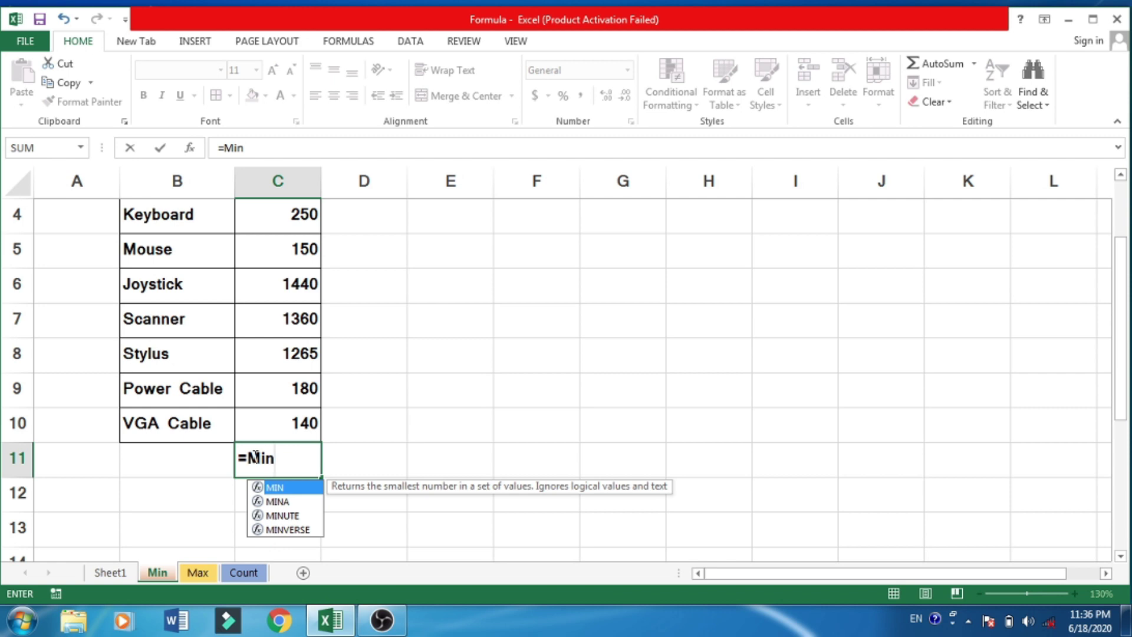
Complete =MIN(C4:C10) in C11 so it returns 140
{"action": "type", "text": "("}
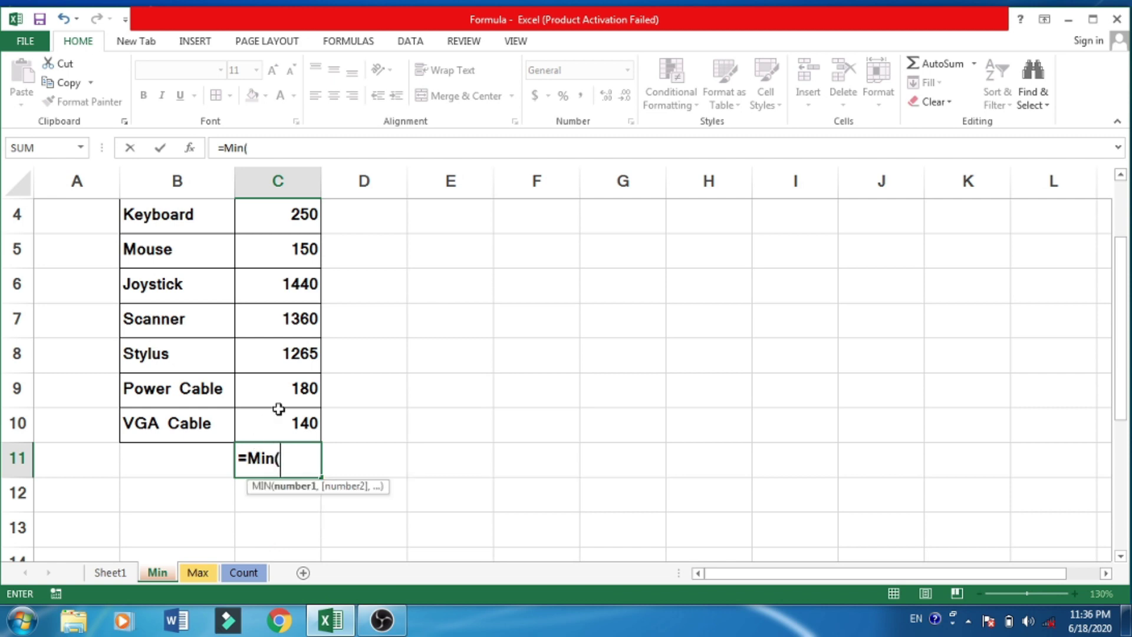
{"action": "scroll", "coordinate": [278, 406], "scroll_direction": "up", "scroll_amount": 1}
{"action": "left_click_drag", "start_coordinate": [278, 319], "coordinate": [278, 525]}
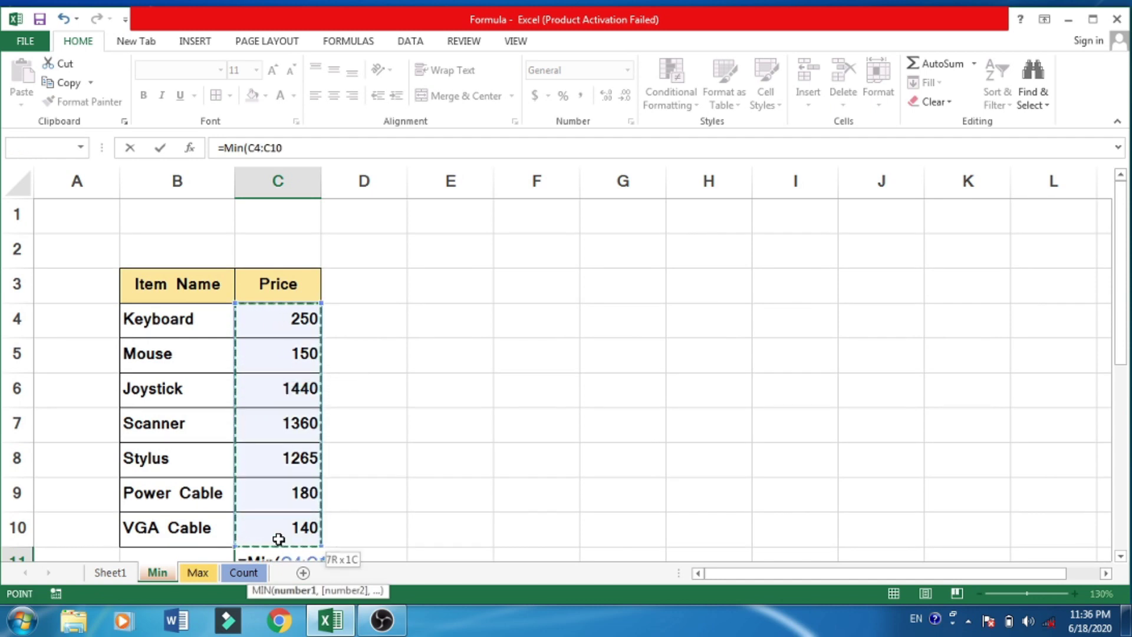
{"action": "scroll", "coordinate": [385, 510], "scroll_direction": "down", "scroll_amount": 2}
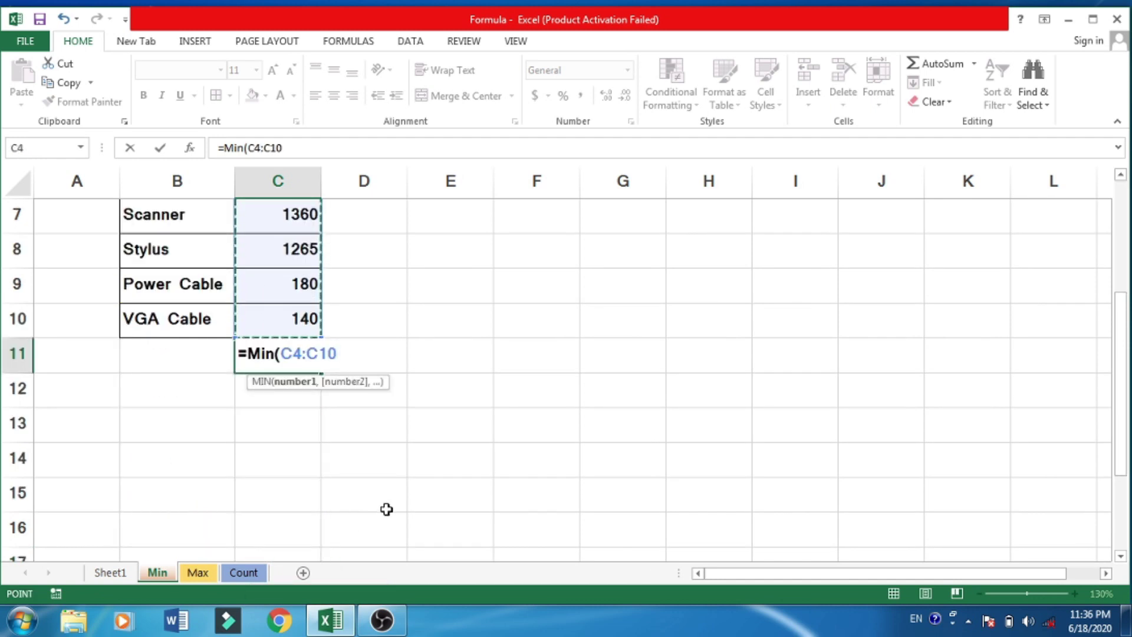
{"action": "type", "text": ")"}
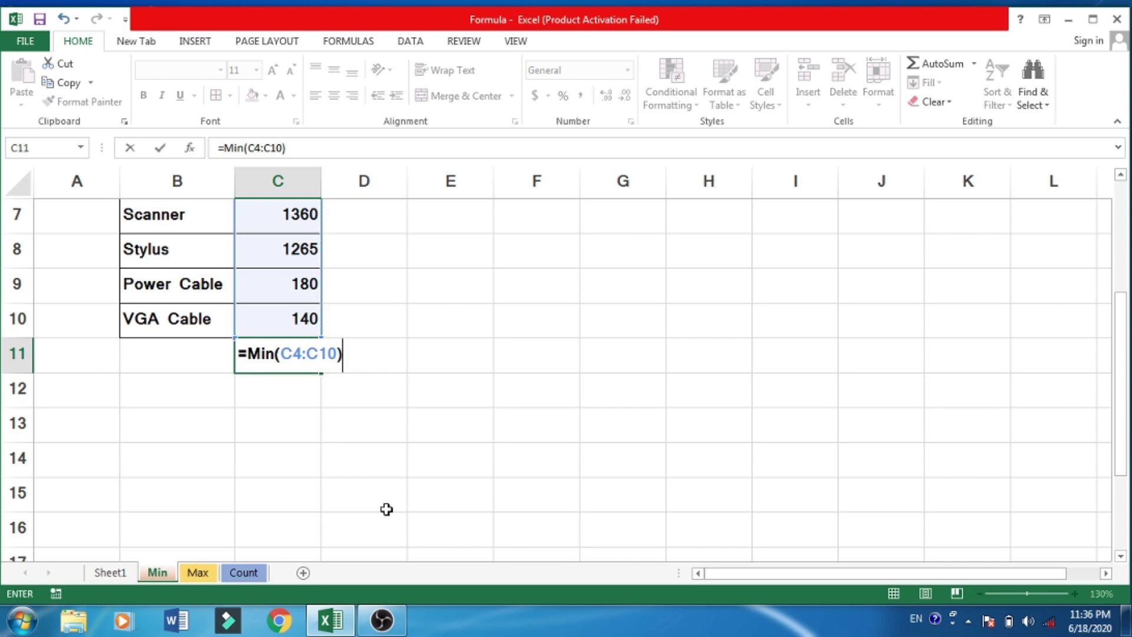
{"action": "key", "text": "Return"}
{"action": "scroll", "coordinate": [283, 464], "scroll_direction": "up", "scroll_amount": 1}
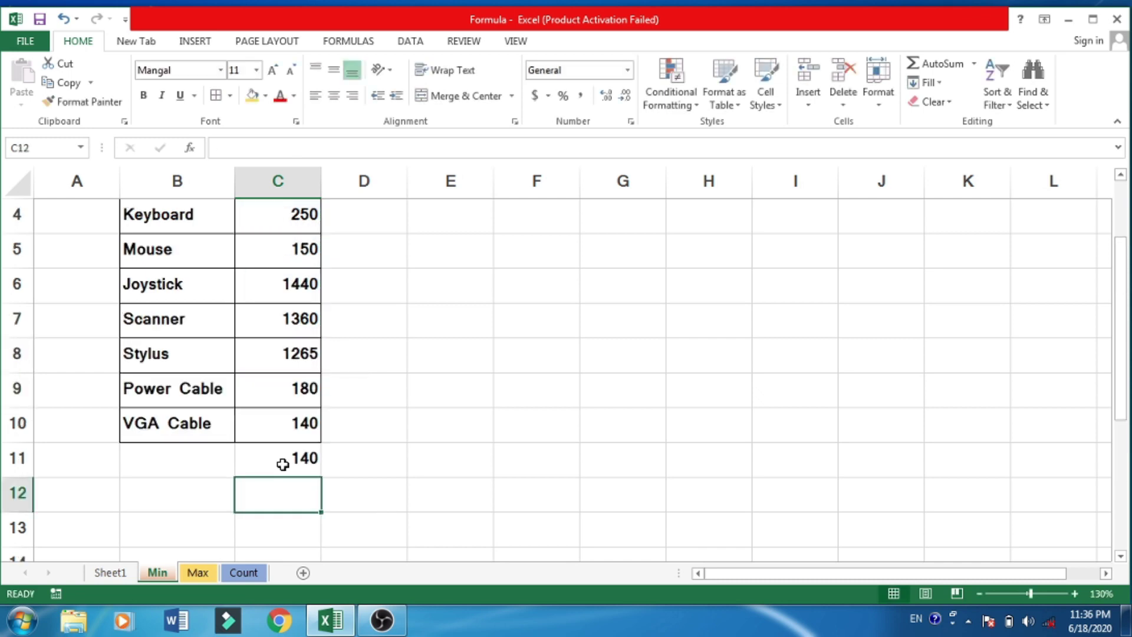
{"action": "left_click", "coordinate": [283, 465]}
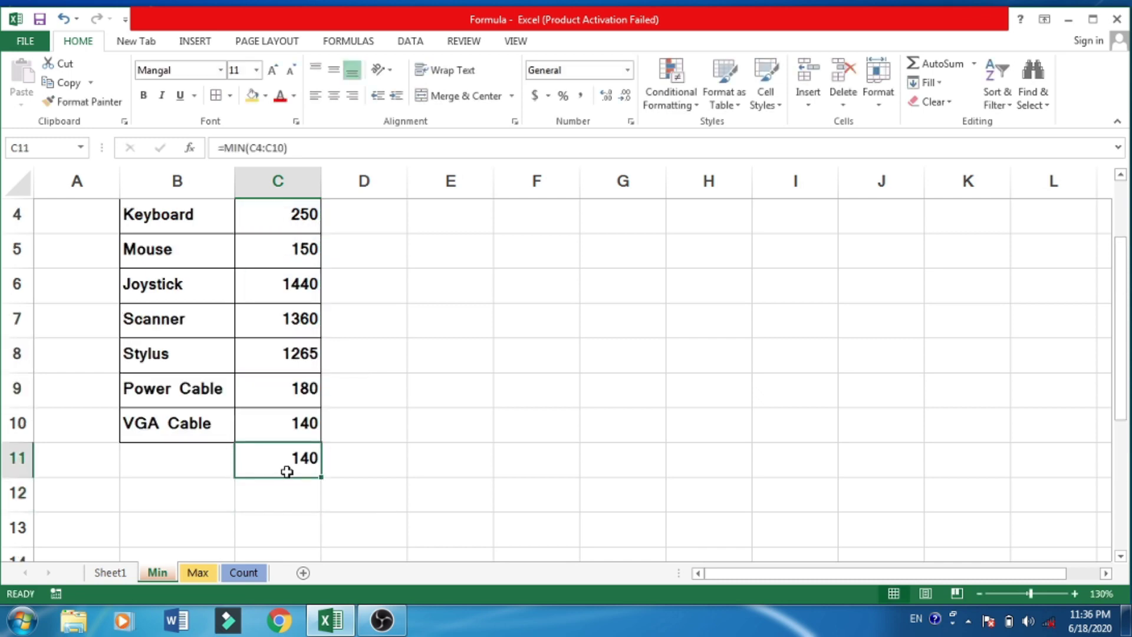
Fill the VGA Cable row yellow and return to Sheet1
{"action": "key", "text": "Down"}
{"action": "key", "text": "Right"}
{"action": "key", "text": "Right"}
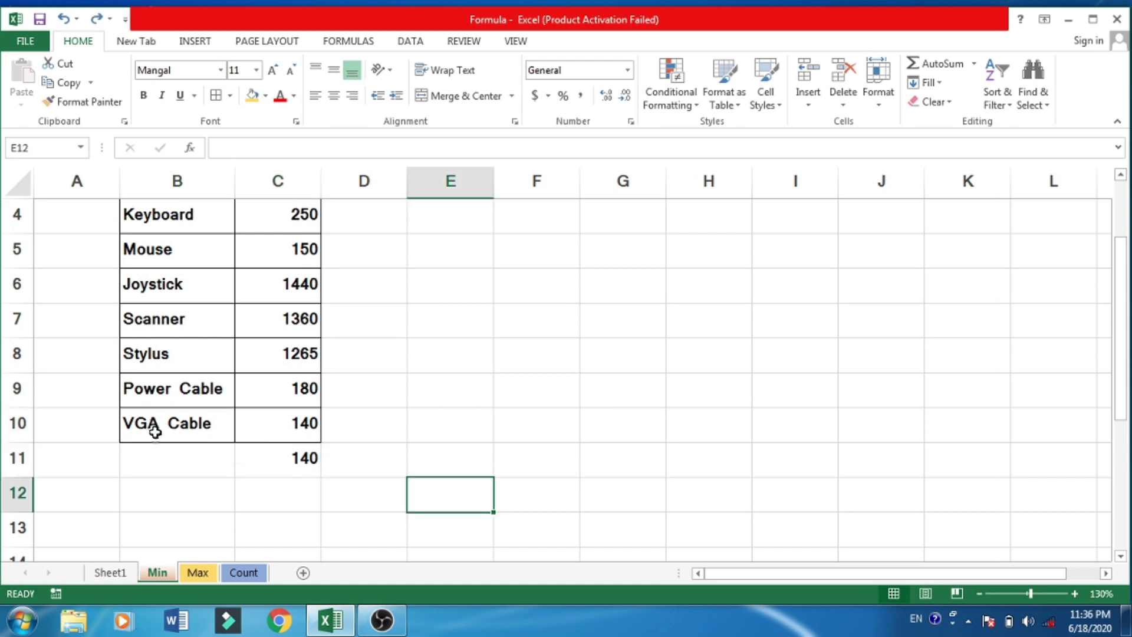
{"action": "left_click_drag", "start_coordinate": [155, 432], "coordinate": [277, 425]}
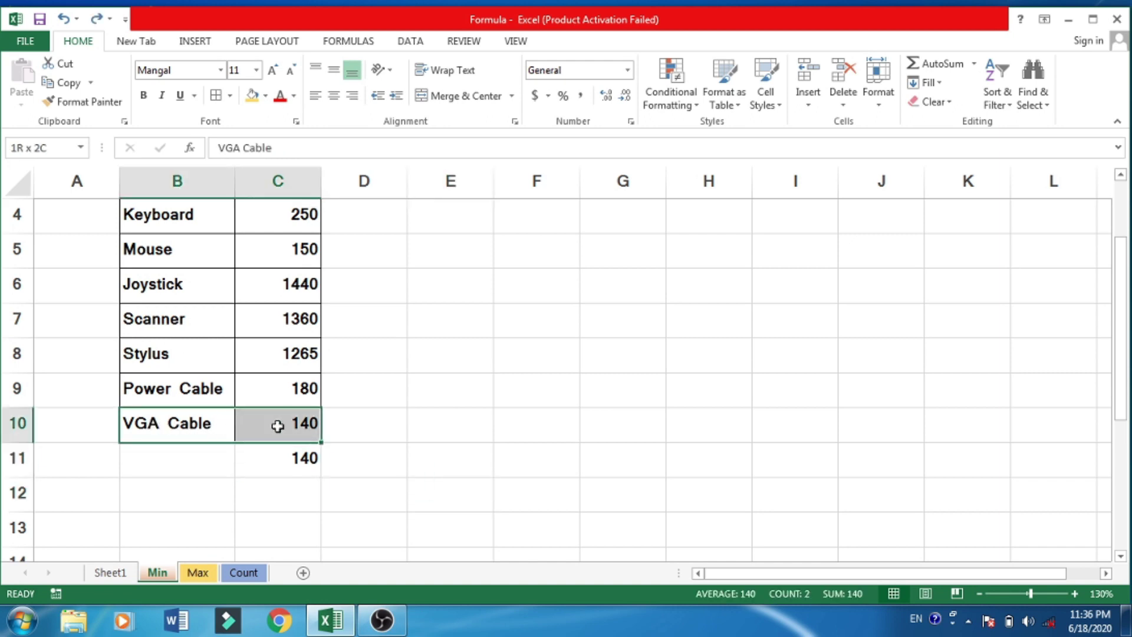
{"action": "left_click", "coordinate": [254, 101]}
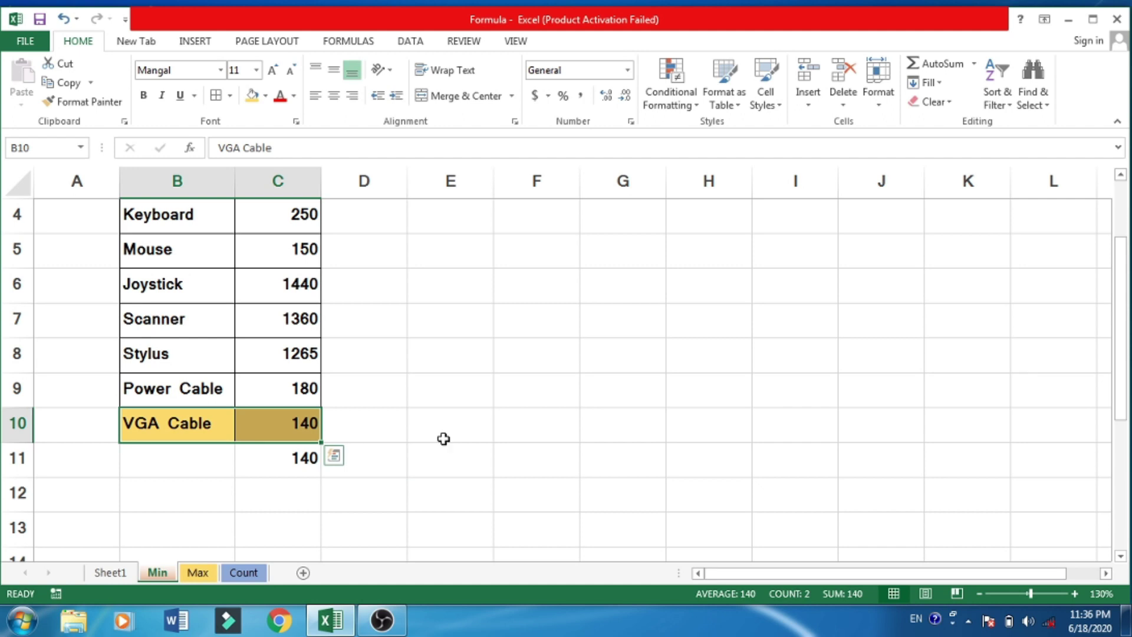
{"action": "left_click", "coordinate": [113, 572]}
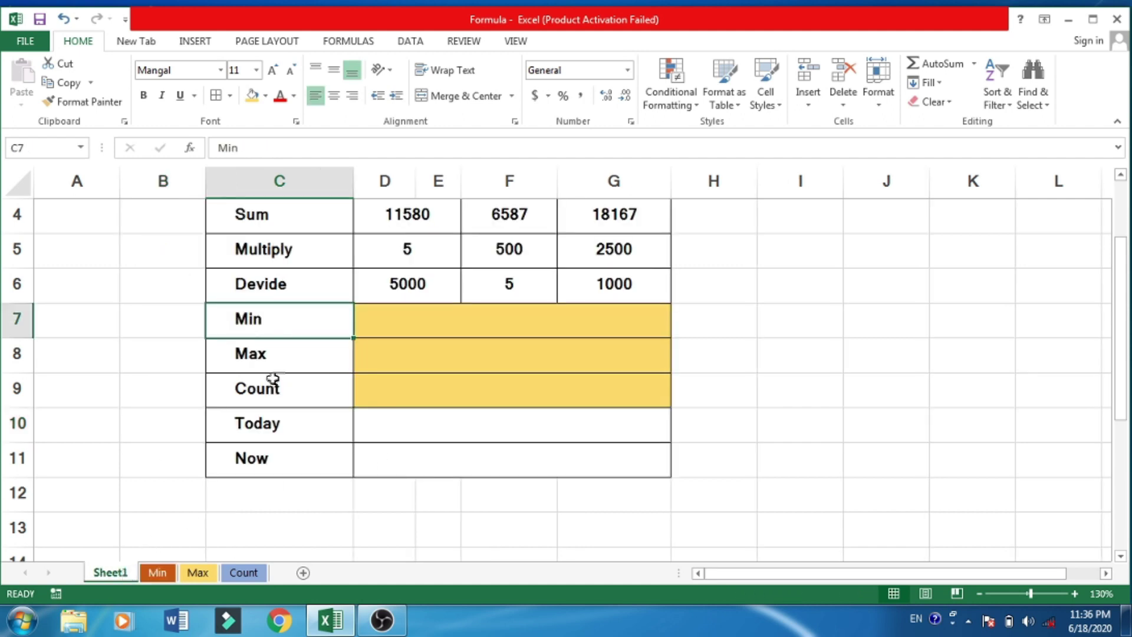
Select the Max row of Sheet1's summary table, then switch to the Max sheet
{"action": "left_click_drag", "start_coordinate": [255, 354], "coordinate": [448, 357]}
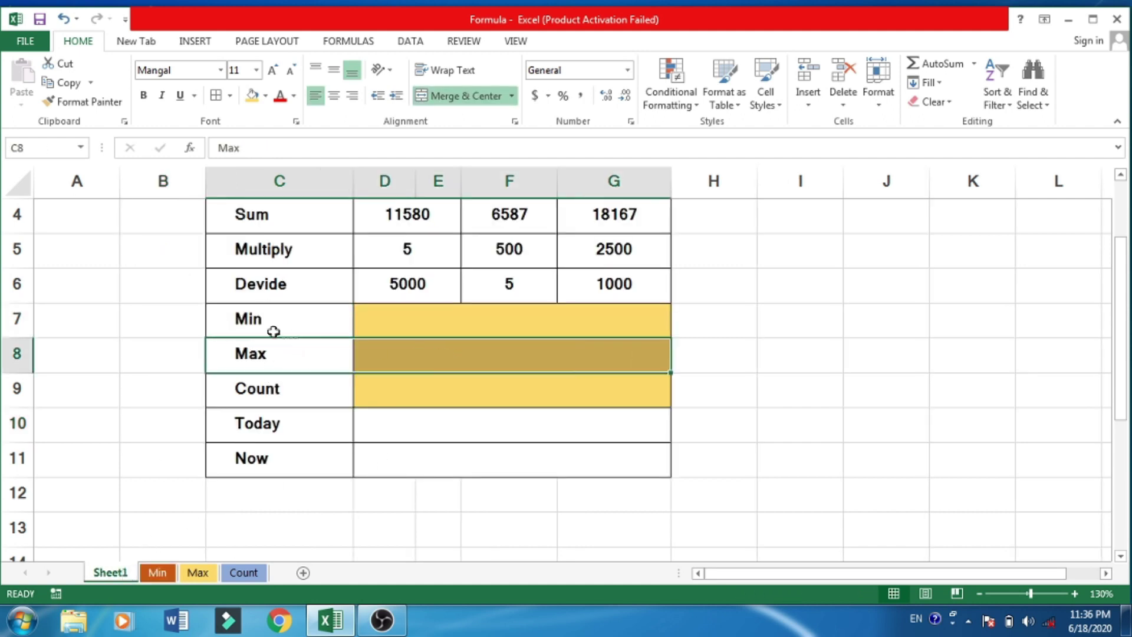
{"action": "left_click_drag", "start_coordinate": [262, 319], "coordinate": [442, 320]}
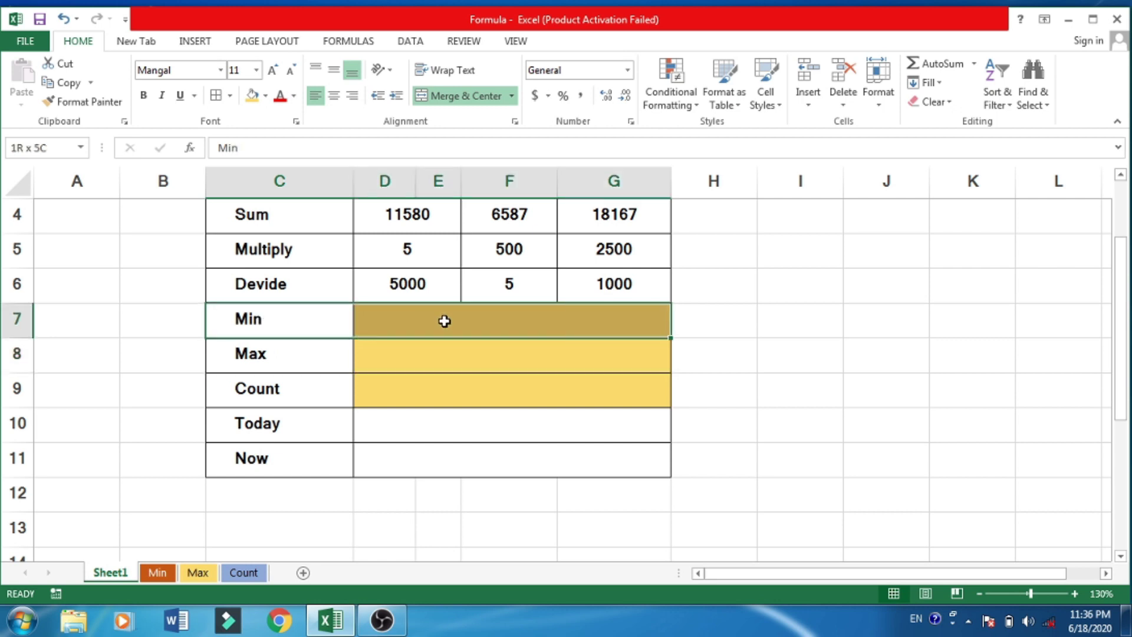
{"action": "left_click_drag", "start_coordinate": [239, 354], "coordinate": [434, 366]}
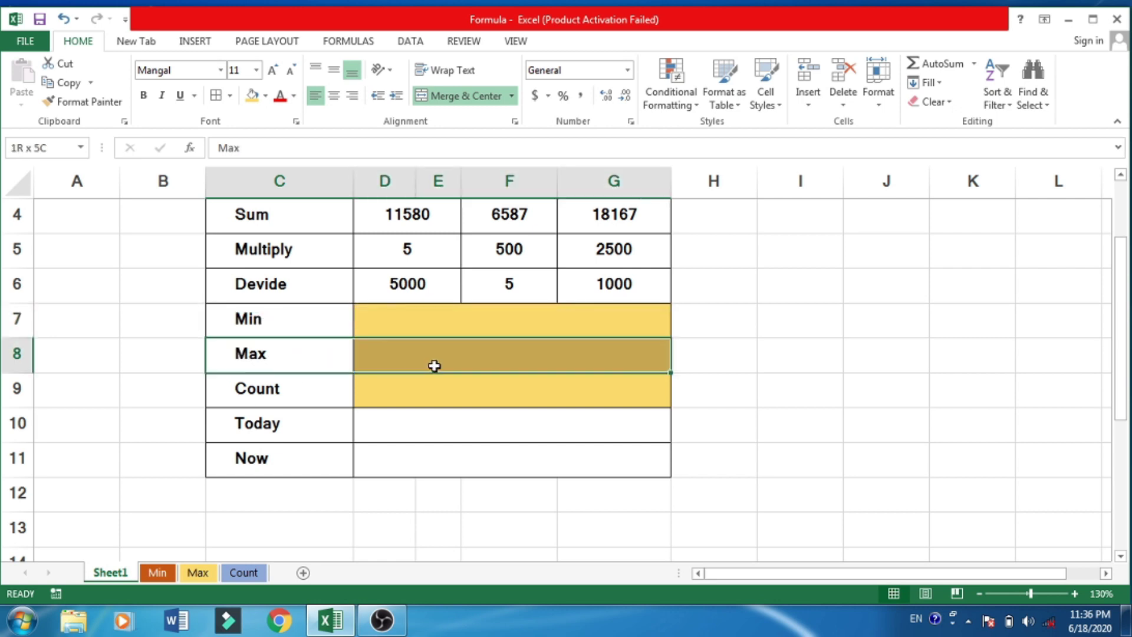
{"action": "left_click", "coordinate": [204, 568]}
{"action": "scroll", "coordinate": [244, 384], "scroll_direction": "up", "scroll_amount": 2}
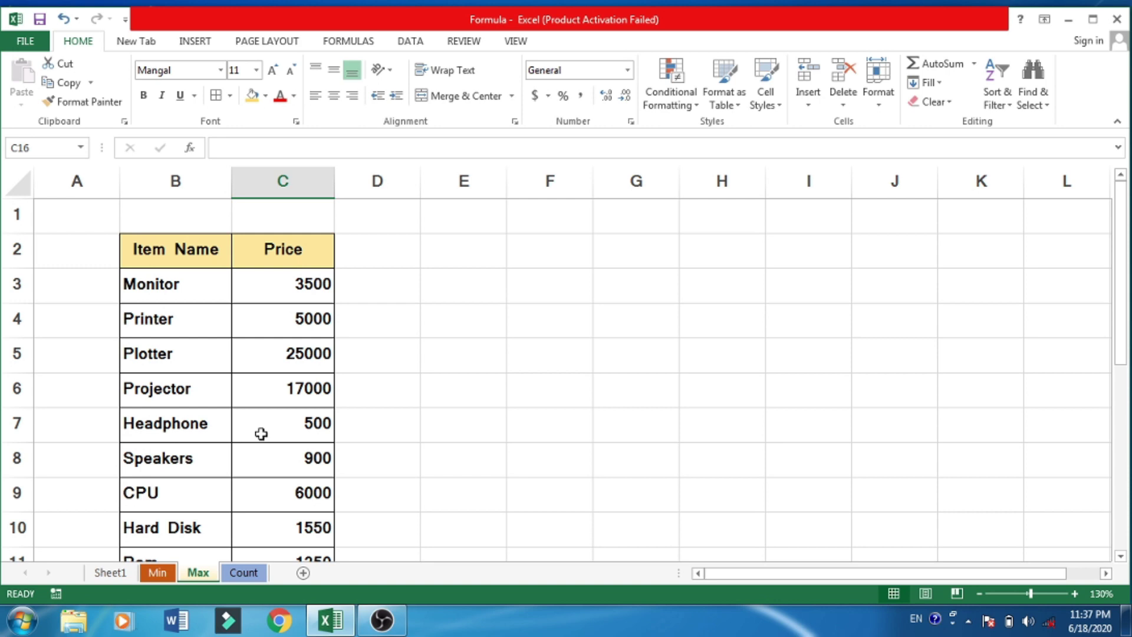
{"action": "scroll", "coordinate": [261, 433], "scroll_direction": "down", "scroll_amount": 1}
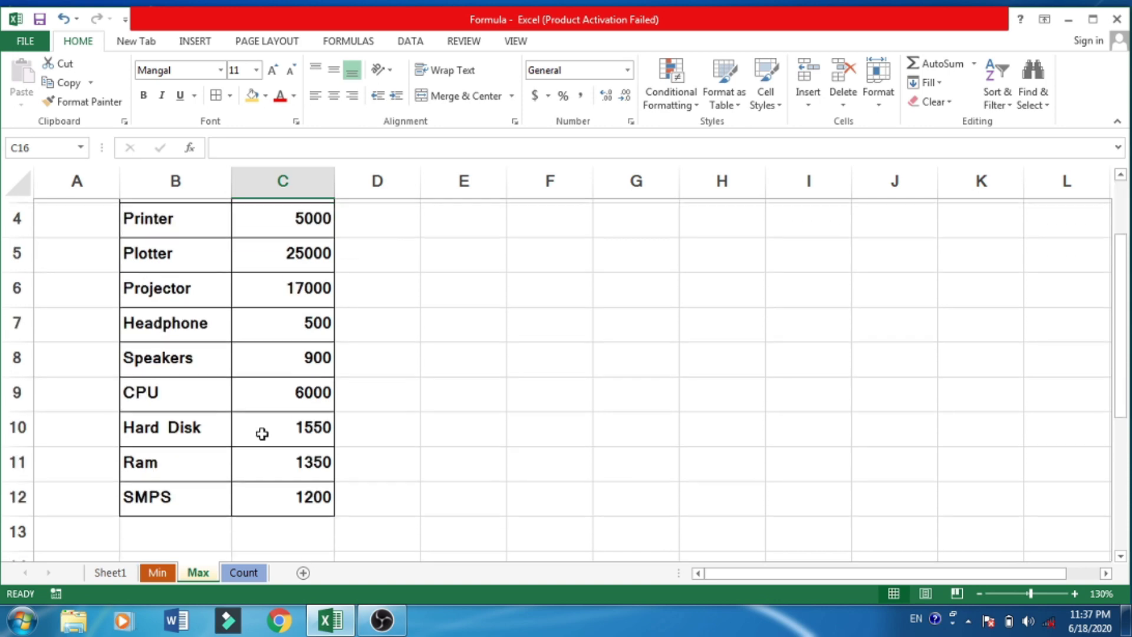
{"action": "scroll", "coordinate": [262, 433], "scroll_direction": "down", "scroll_amount": 1}
{"action": "left_click", "coordinate": [248, 439]}
{"action": "left_click", "coordinate": [263, 433]}
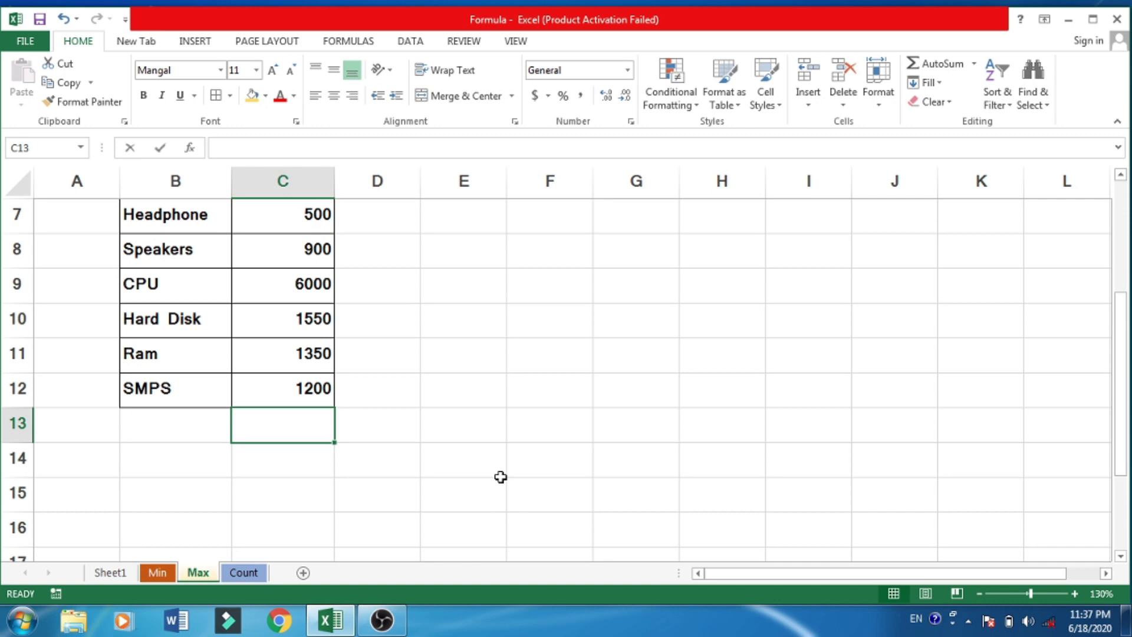
Enter =MAX(C3:C12) in C13 so it returns 25000
{"action": "type", "text": "=Max"}
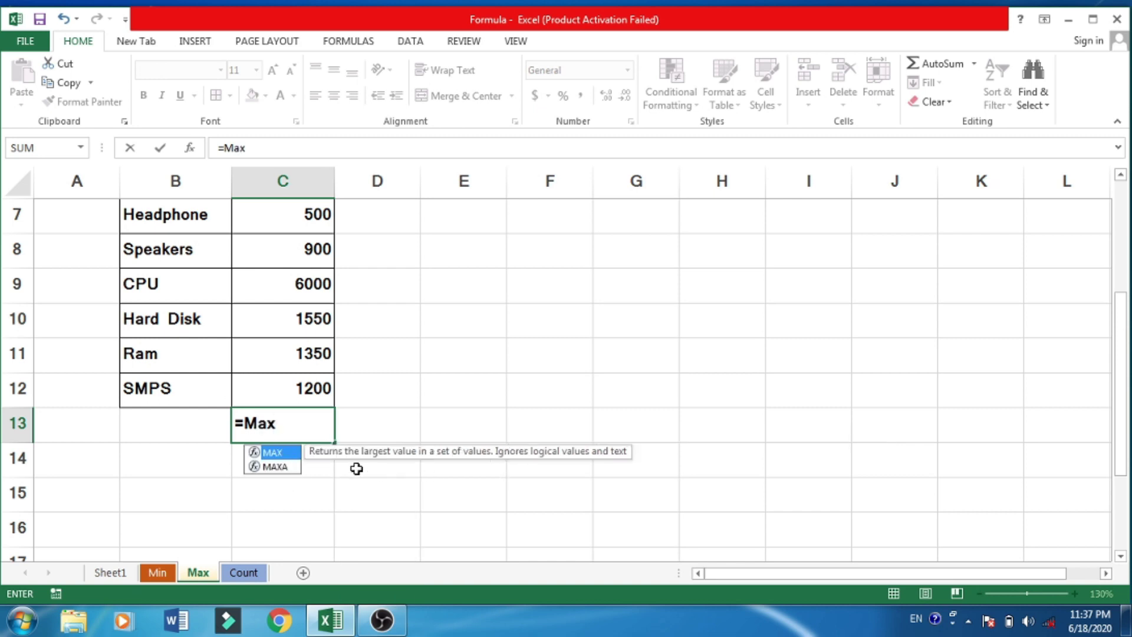
{"action": "type", "text": "("}
{"action": "scroll", "coordinate": [260, 442], "scroll_direction": "up", "scroll_amount": 3}
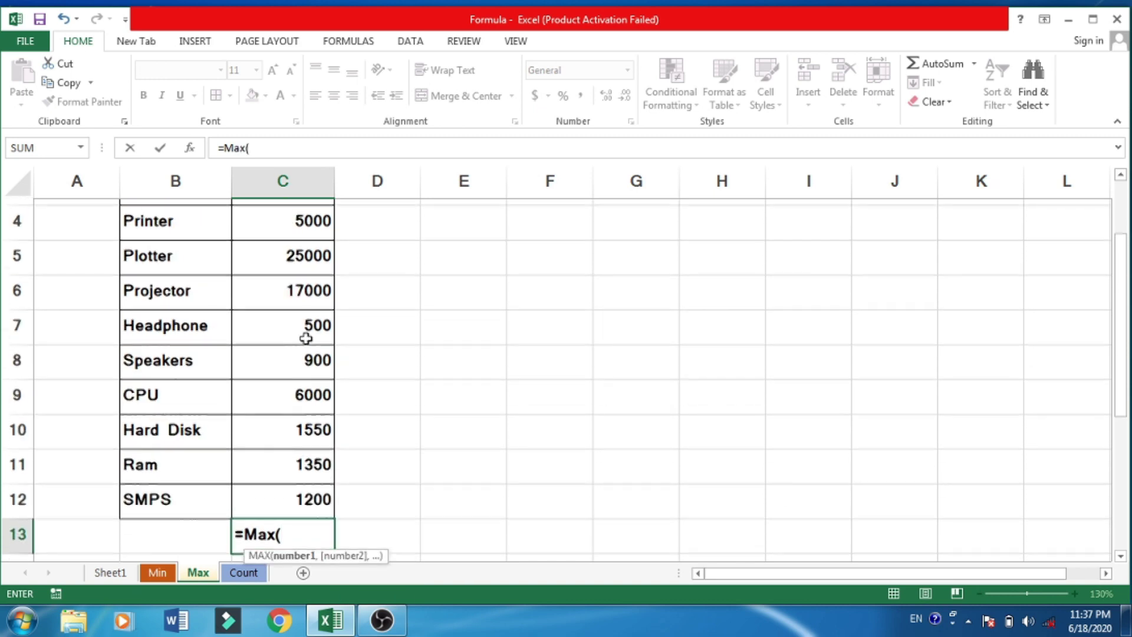
{"action": "scroll", "coordinate": [306, 334], "scroll_direction": "up", "scroll_amount": 3}
{"action": "left_click", "coordinate": [293, 295]}
{"action": "left_click_drag", "start_coordinate": [293, 296], "coordinate": [286, 506]}
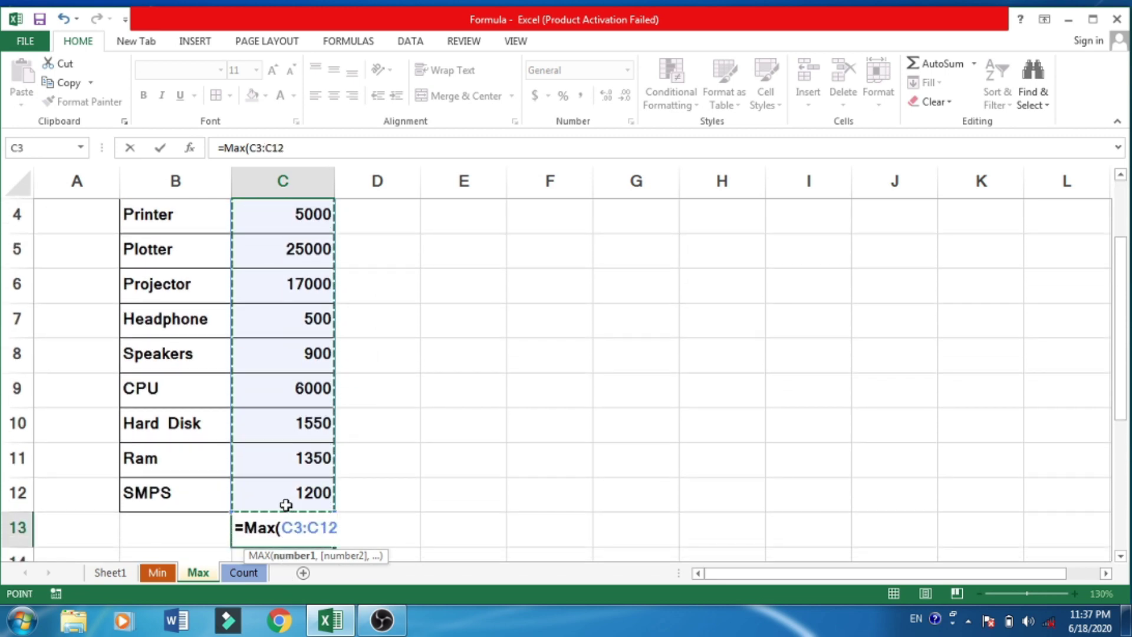
{"action": "type", "text": ")"}
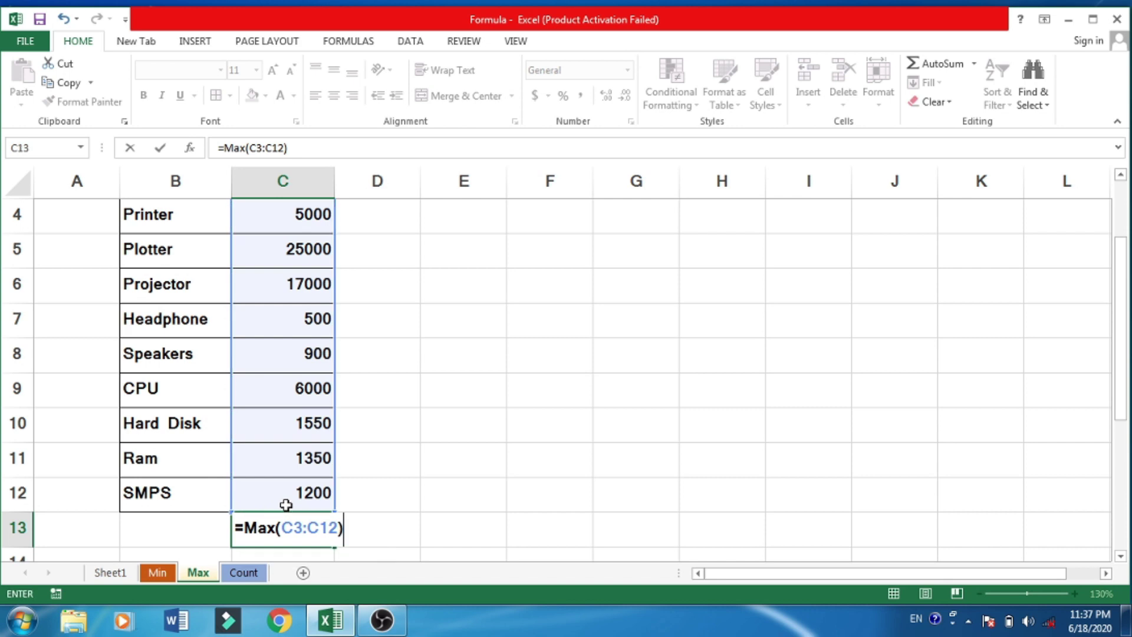
{"action": "key", "text": "Return"}
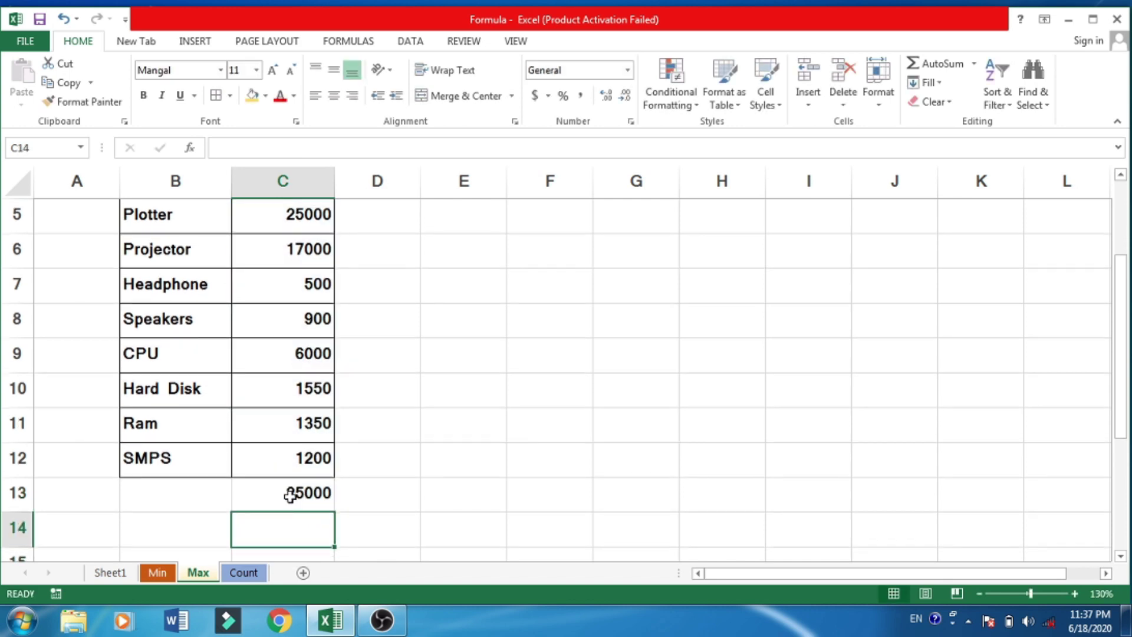
{"action": "left_click", "coordinate": [289, 494]}
Fill the Plotter row B5:C5 yellow
{"action": "scroll", "coordinate": [243, 445], "scroll_direction": "up", "scroll_amount": 2}
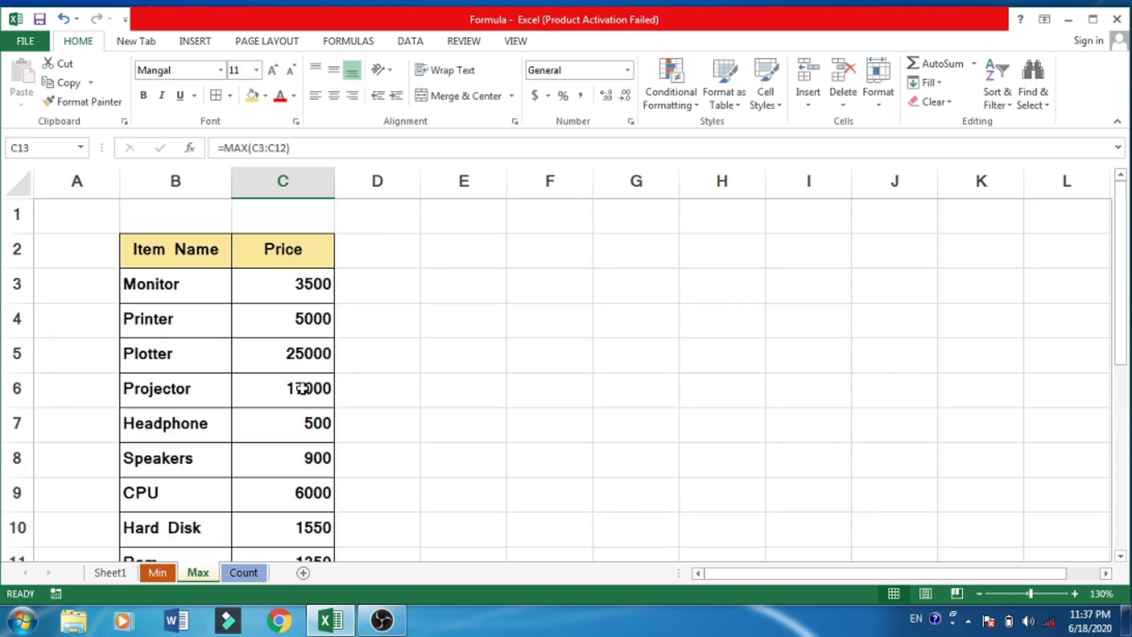
{"action": "left_click_drag", "start_coordinate": [170, 356], "coordinate": [254, 354]}
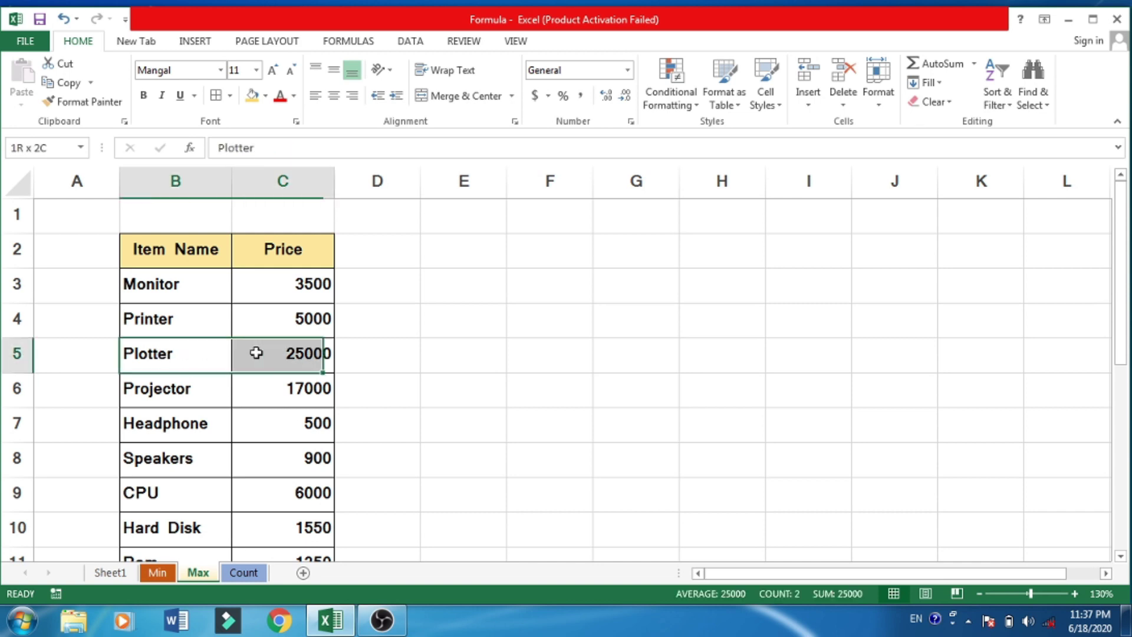
{"action": "left_click", "coordinate": [259, 96]}
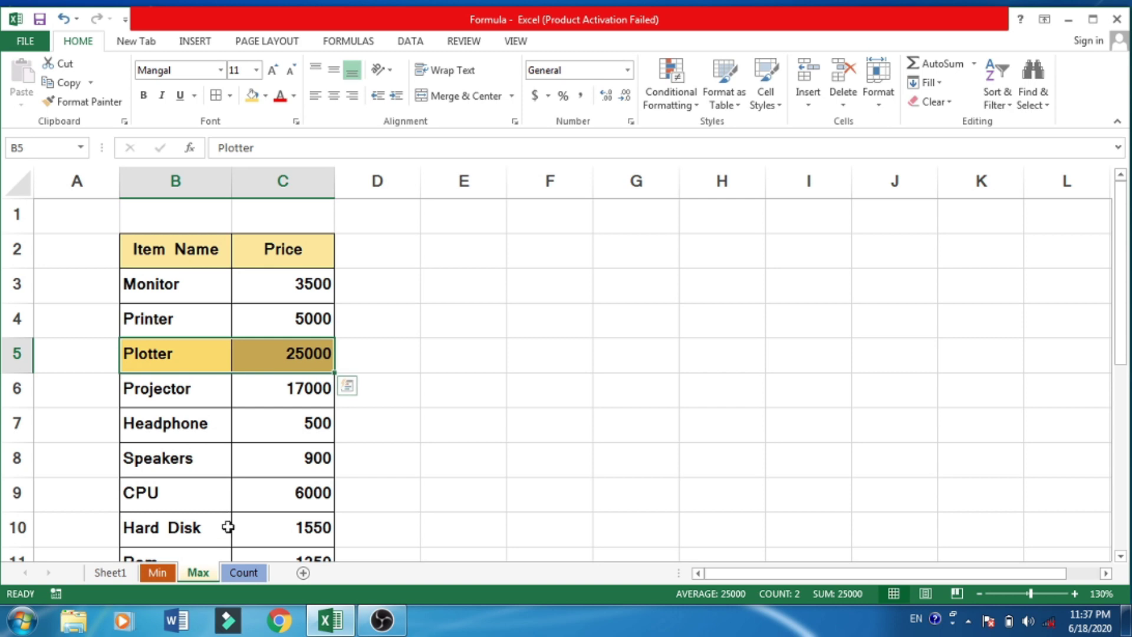
{"action": "scroll", "coordinate": [268, 439], "scroll_direction": "down", "scroll_amount": 2}
{"action": "scroll", "coordinate": [303, 422], "scroll_direction": "up", "scroll_amount": 1}
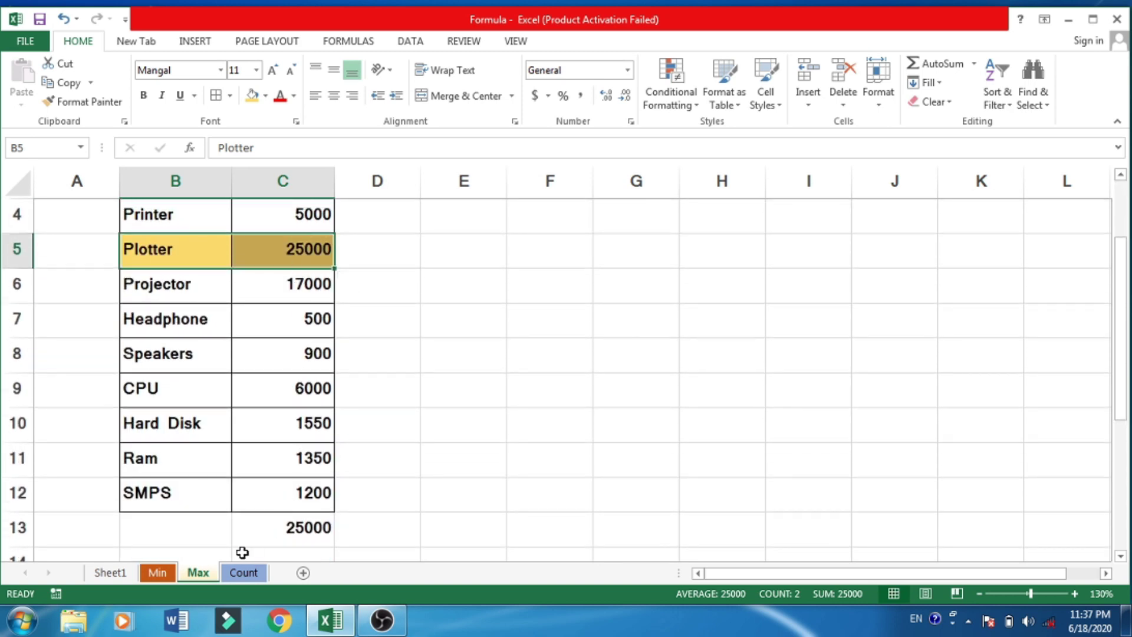
{"action": "left_click", "coordinate": [165, 572]}
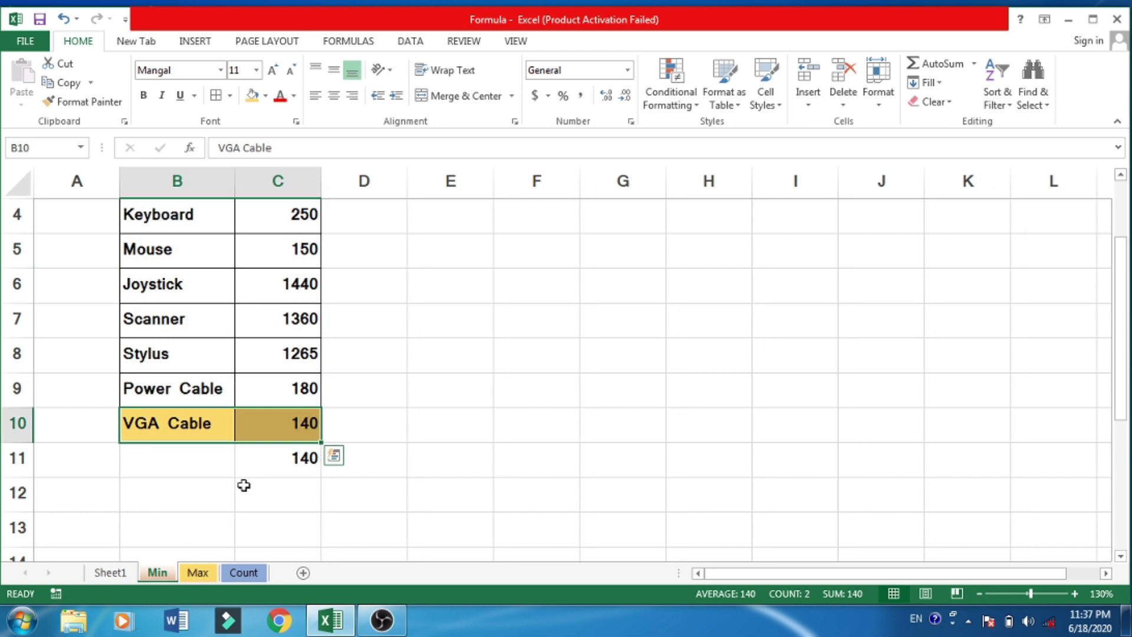
{"action": "left_click", "coordinate": [284, 465]}
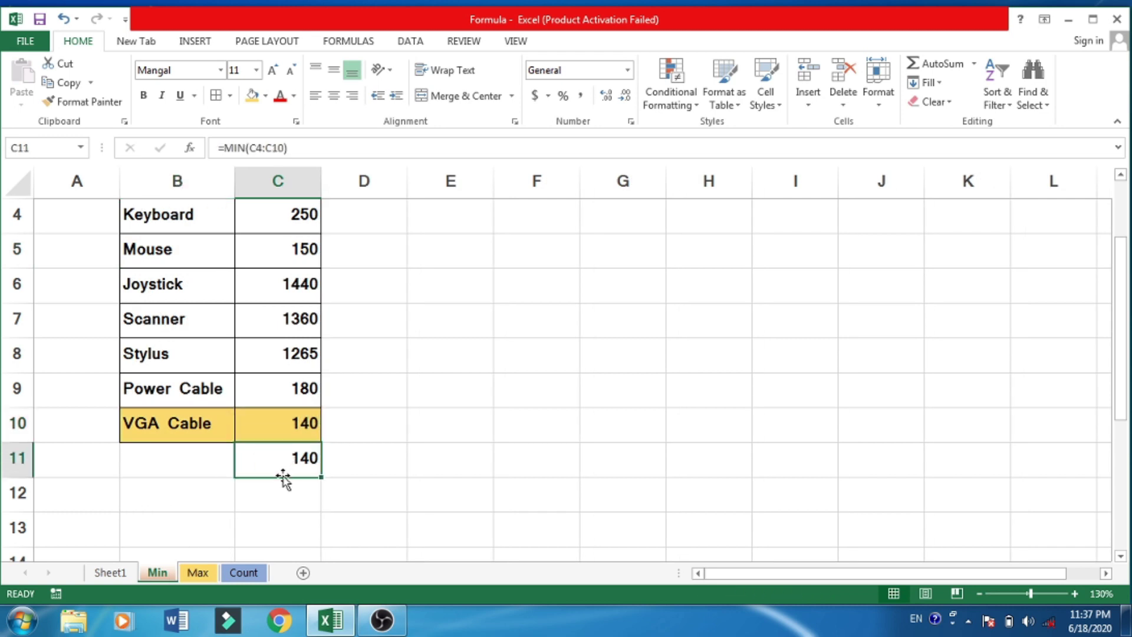
{"action": "left_click", "coordinate": [118, 575]}
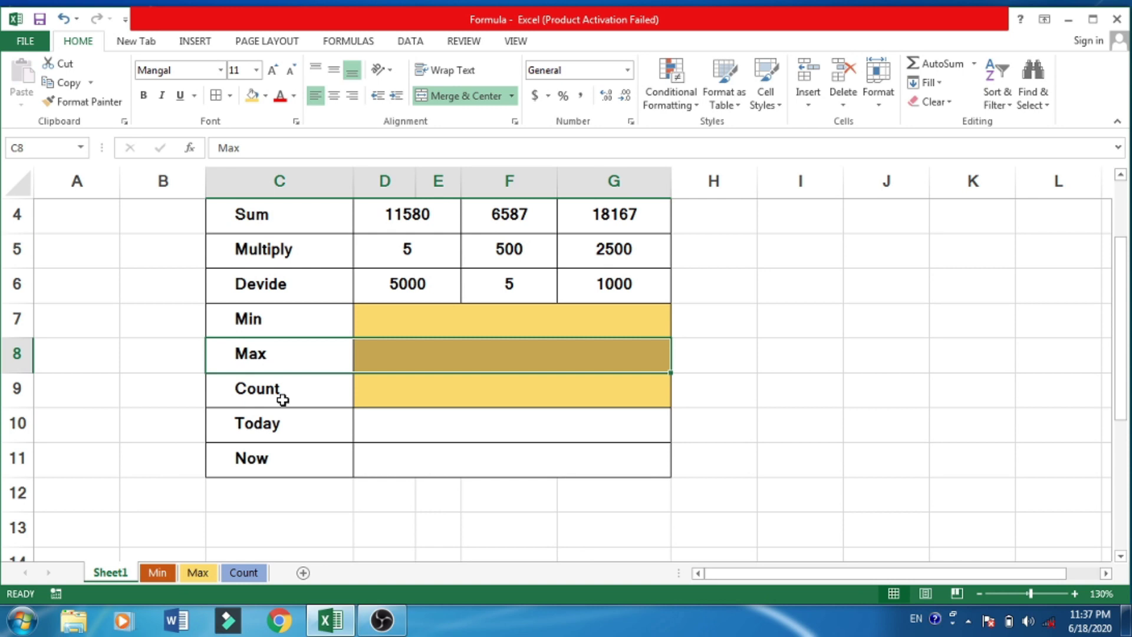
{"action": "left_click_drag", "start_coordinate": [242, 389], "coordinate": [387, 390]}
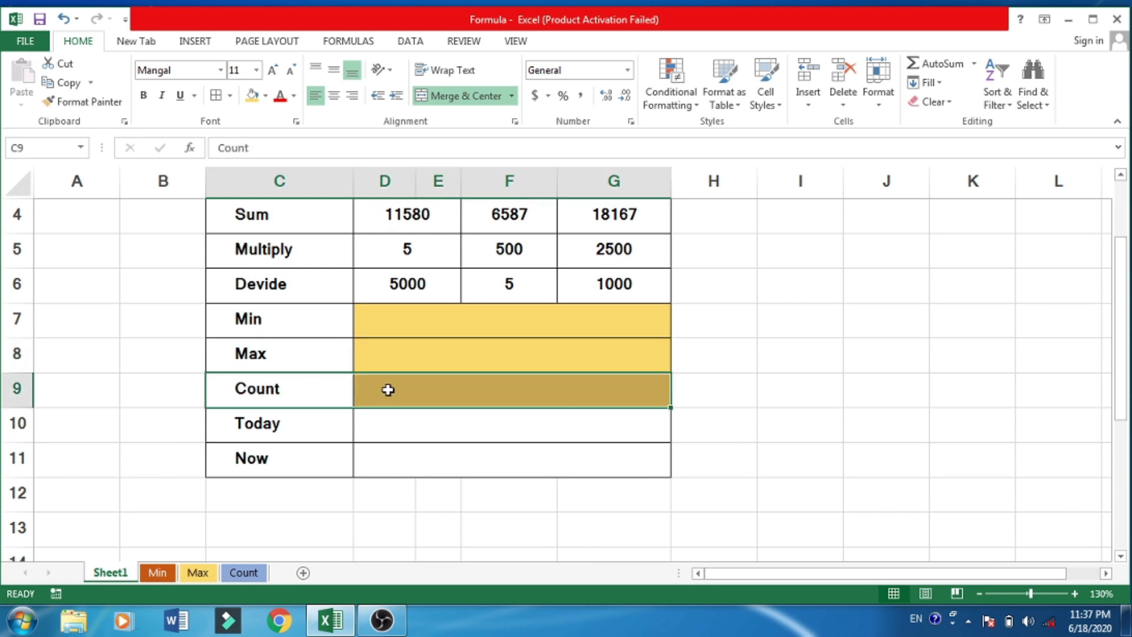
{"action": "left_click", "coordinate": [271, 393]}
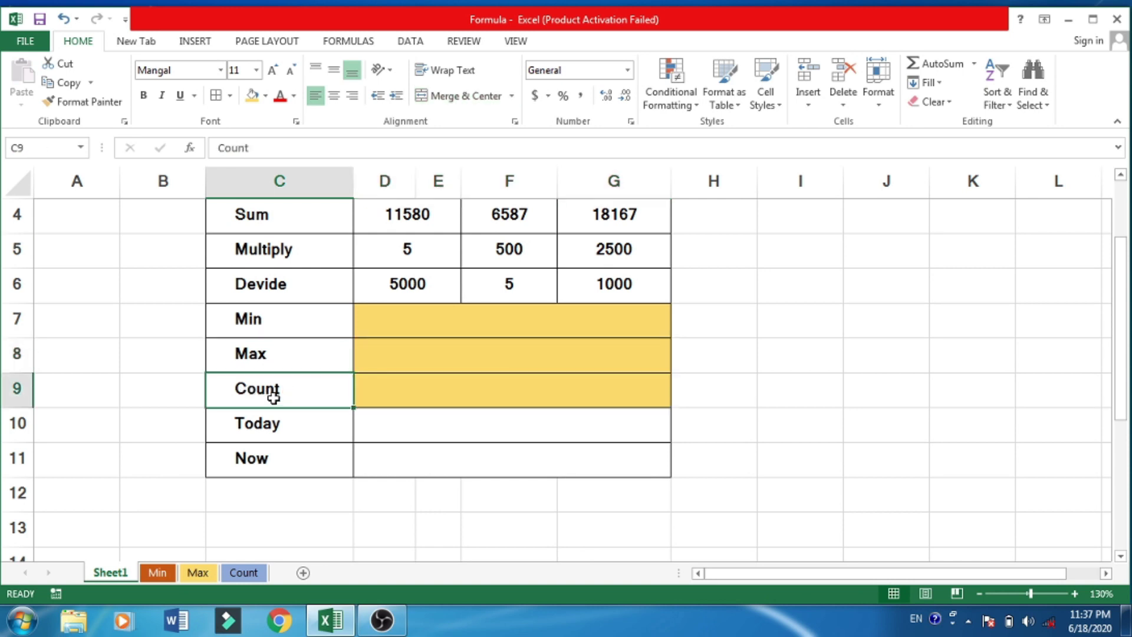
Open the Count sheet and scroll to the end of the ID list
{"action": "left_click", "coordinate": [242, 573]}
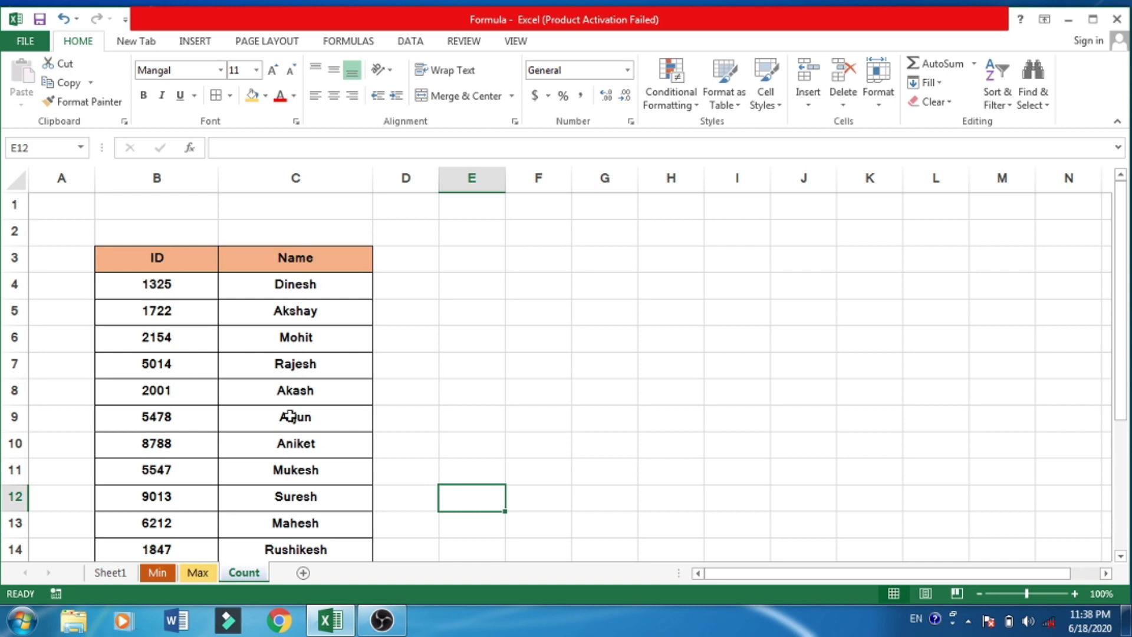
{"action": "scroll", "coordinate": [290, 416], "scroll_direction": "down", "scroll_amount": 1}
{"action": "scroll", "coordinate": [290, 415], "scroll_direction": "down", "scroll_amount": 1}
{"action": "scroll", "coordinate": [290, 415], "scroll_direction": "down", "scroll_amount": 1}
{"action": "scroll", "coordinate": [290, 416], "scroll_direction": "down", "scroll_amount": 1}
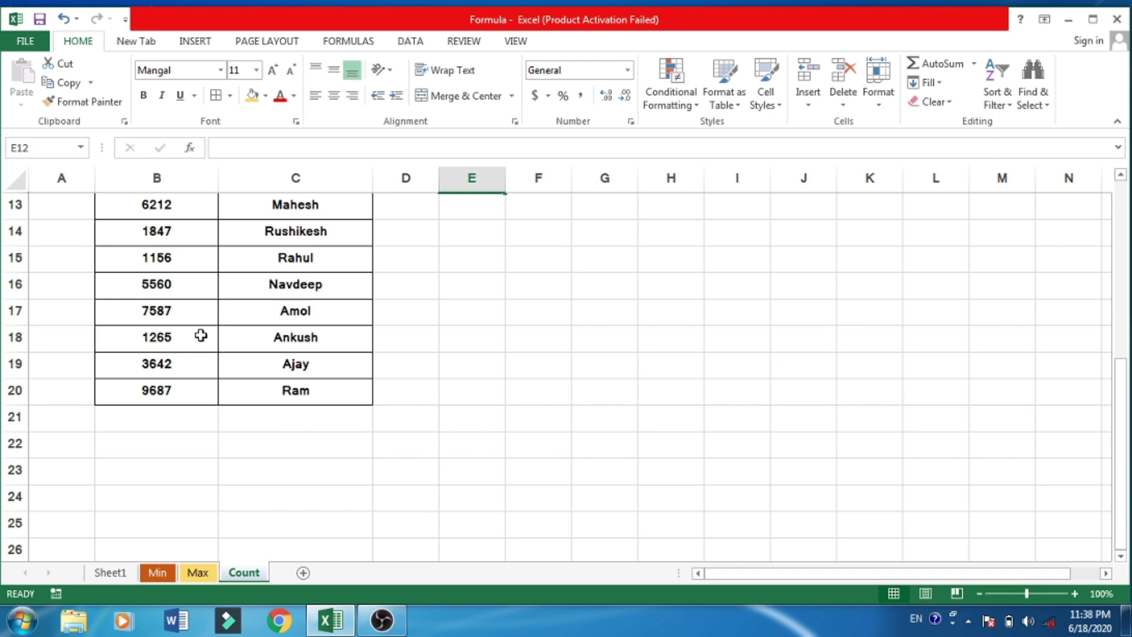
Enter =COUNT(B4:B20) in B21 so it shows 17
{"action": "left_click", "coordinate": [152, 428]}
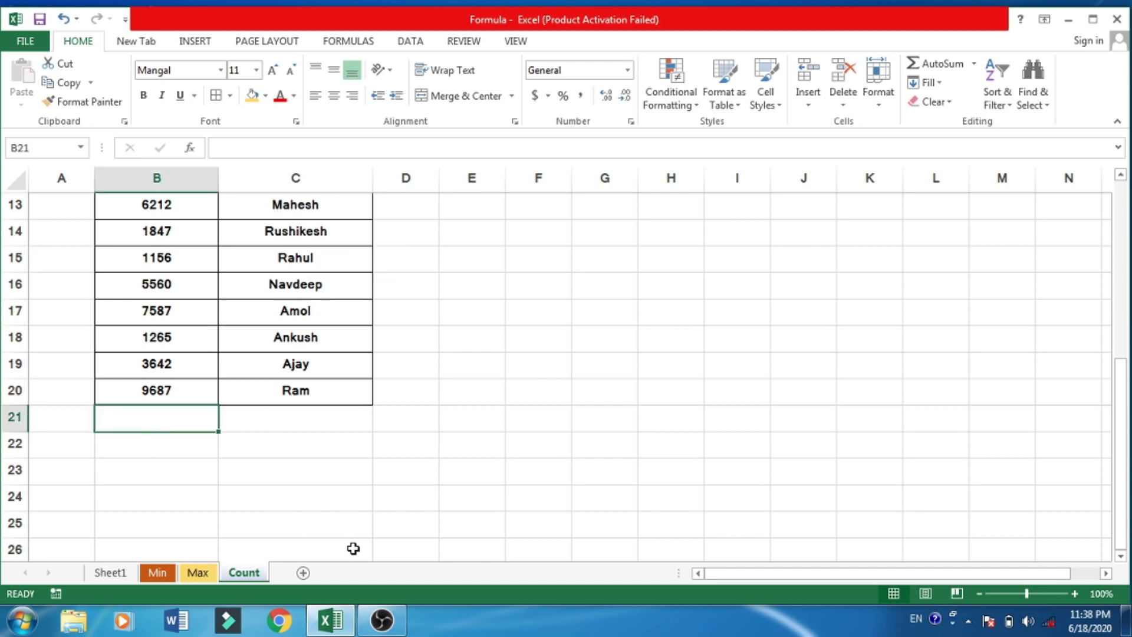
{"action": "type", "text": "="}
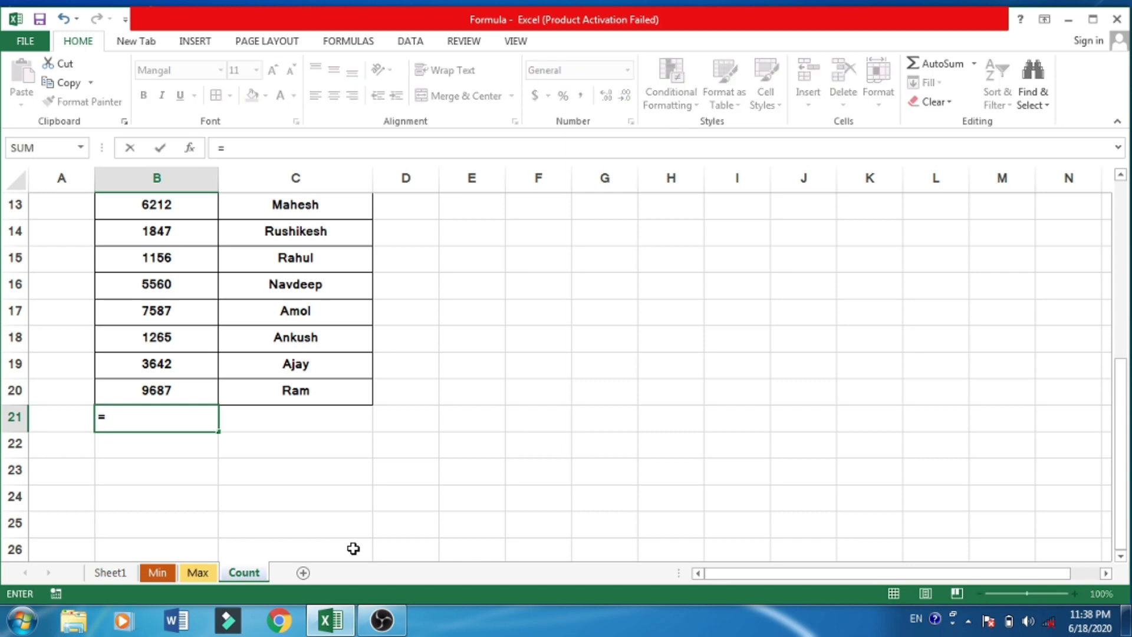
{"action": "type", "text": "COUNT"}
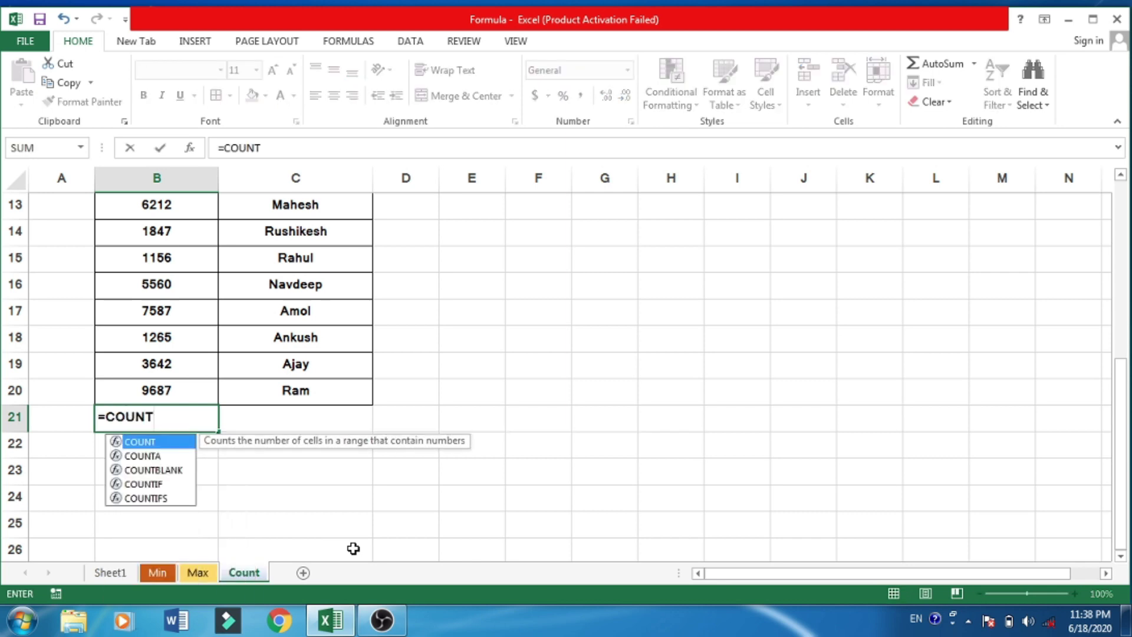
{"action": "type", "text": "("}
{"action": "scroll", "coordinate": [159, 422], "scroll_direction": "up", "scroll_amount": 2}
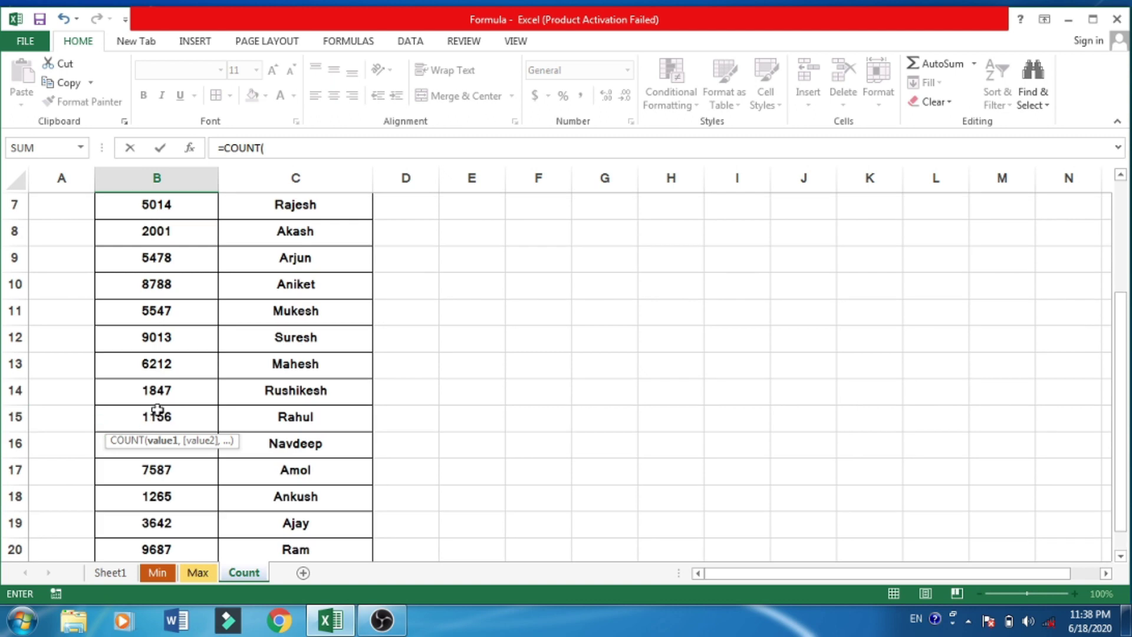
{"action": "scroll", "coordinate": [157, 336], "scroll_direction": "up", "scroll_amount": 2}
{"action": "left_click_drag", "start_coordinate": [155, 292], "coordinate": [132, 595]}
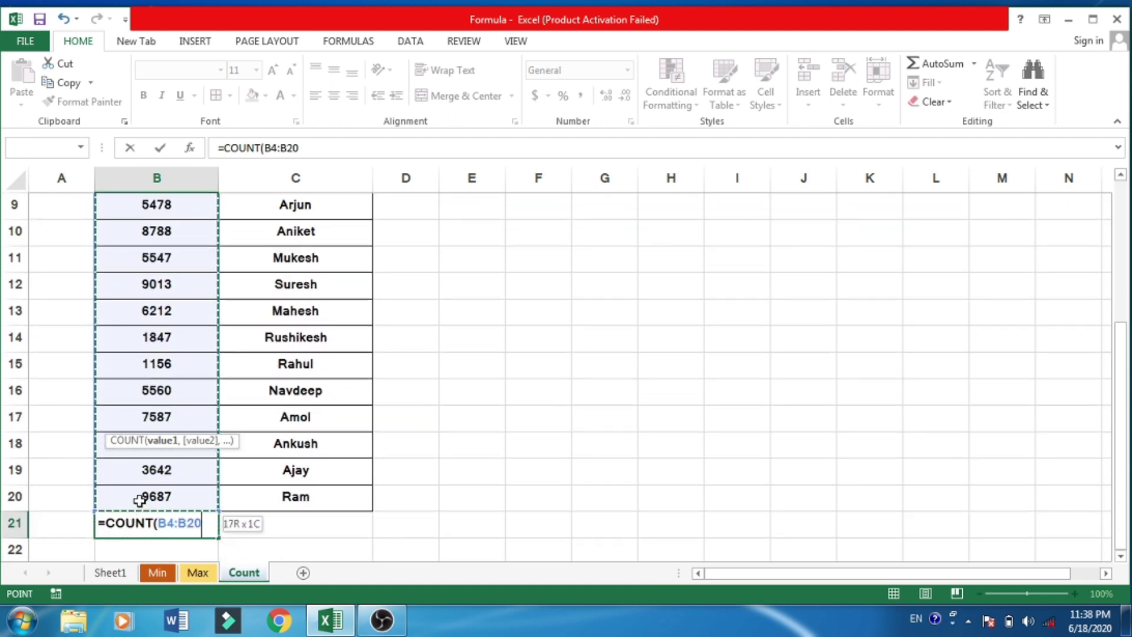
{"action": "left_click_drag", "start_coordinate": [132, 595], "coordinate": [139, 499]}
{"action": "type", "text": ")"}
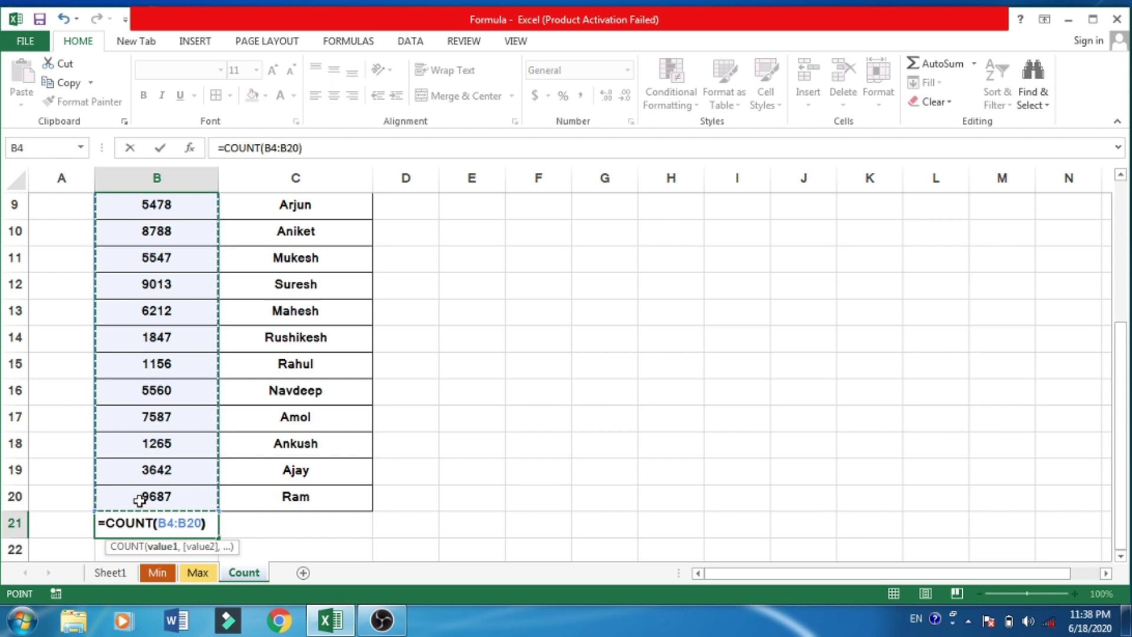
{"action": "key", "text": "Return"}
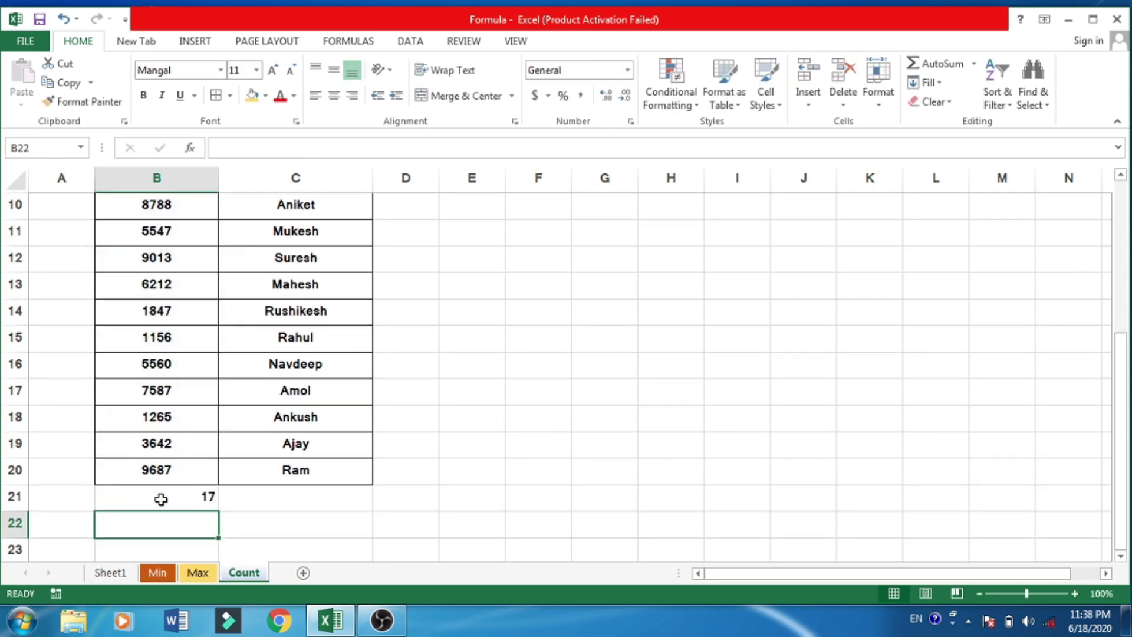
Enlarge the B21 count result's font to size 20
{"action": "left_click", "coordinate": [177, 492]}
{"action": "left_click", "coordinate": [272, 71]}
{"action": "left_click", "coordinate": [273, 71]}
{"action": "left_click", "coordinate": [272, 71]}
{"action": "left_click", "coordinate": [272, 71]}
{"action": "left_click", "coordinate": [273, 71]}
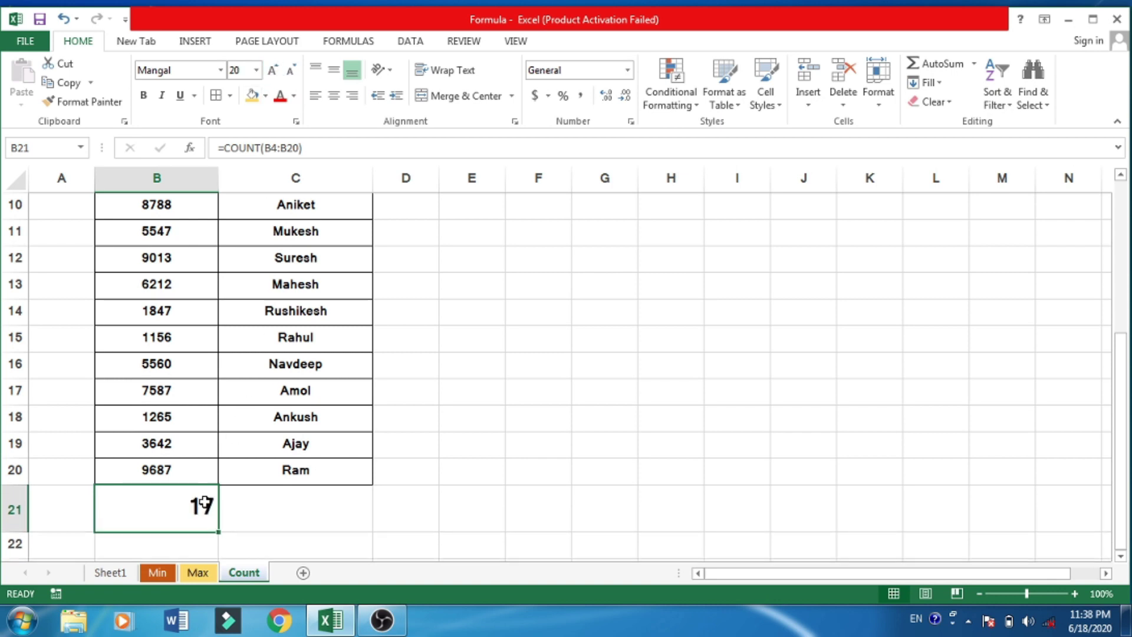
Return to Sheet1 and select the value cell beside Today
{"action": "left_click", "coordinate": [111, 572]}
{"action": "left_click", "coordinate": [292, 424]}
{"action": "left_click", "coordinate": [394, 430]}
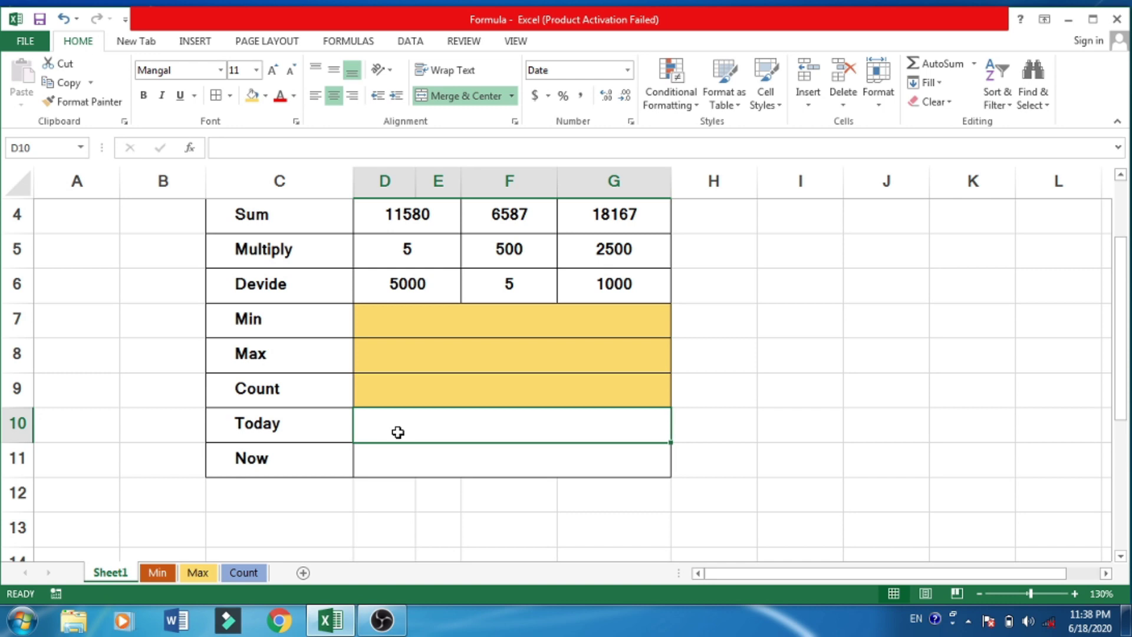
Enter =TODAY() in merged cell D10 so the Today row shows 6/18/2020
{"action": "type", "text": "="}
{"action": "type", "text": "T"}
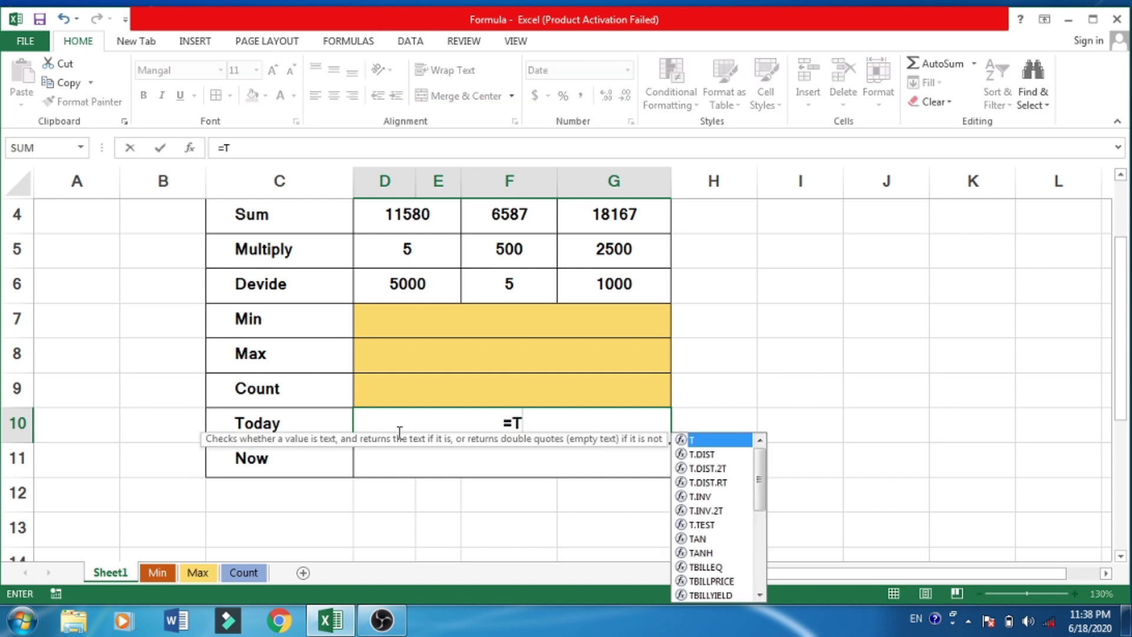
{"action": "type", "text": "ODAY"}
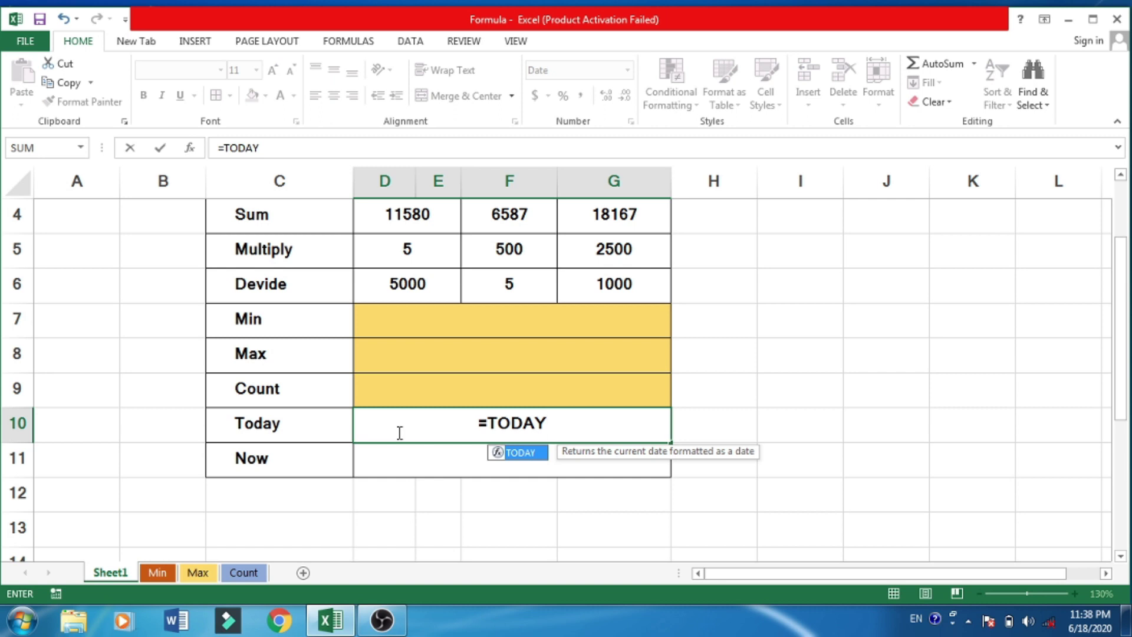
{"action": "type", "text": "()"}
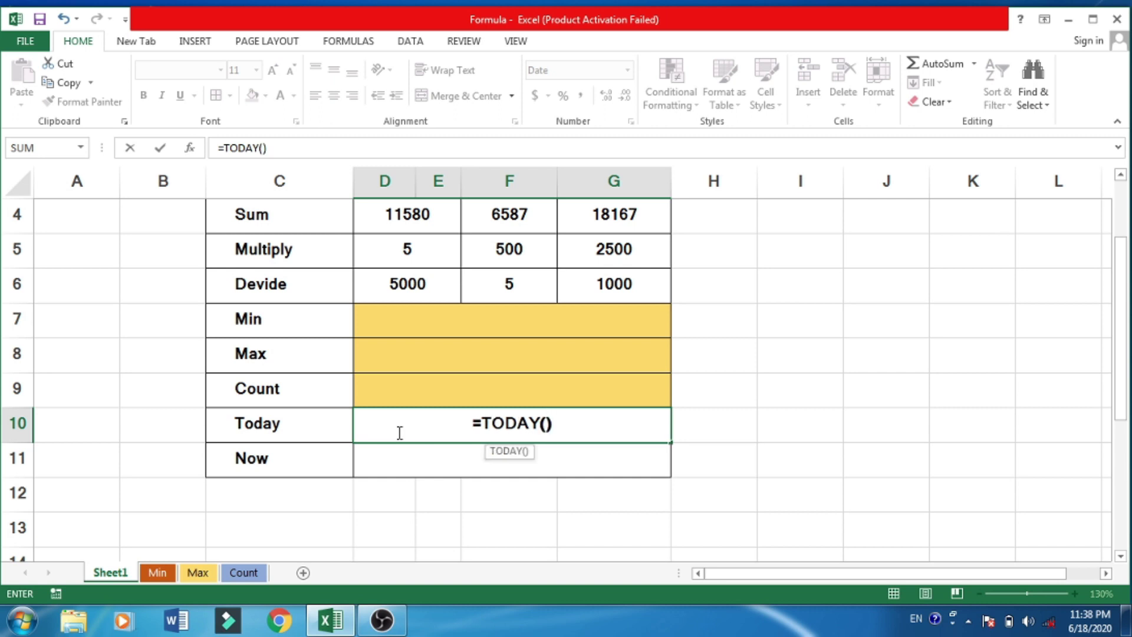
{"action": "key", "text": "Return"}
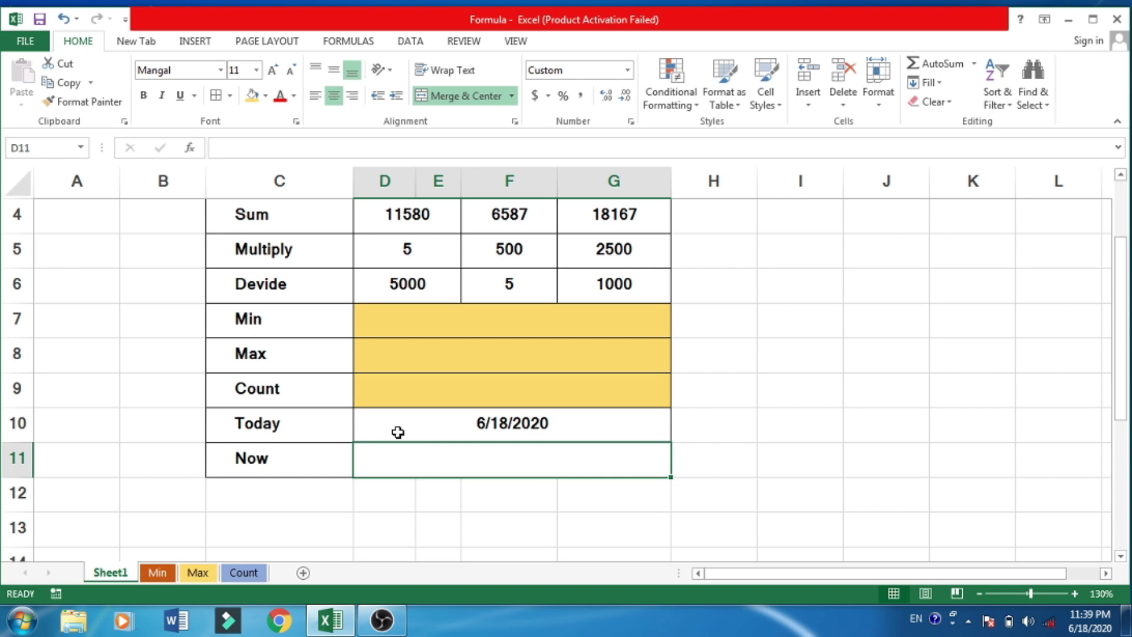
{"action": "left_click", "coordinate": [505, 422]}
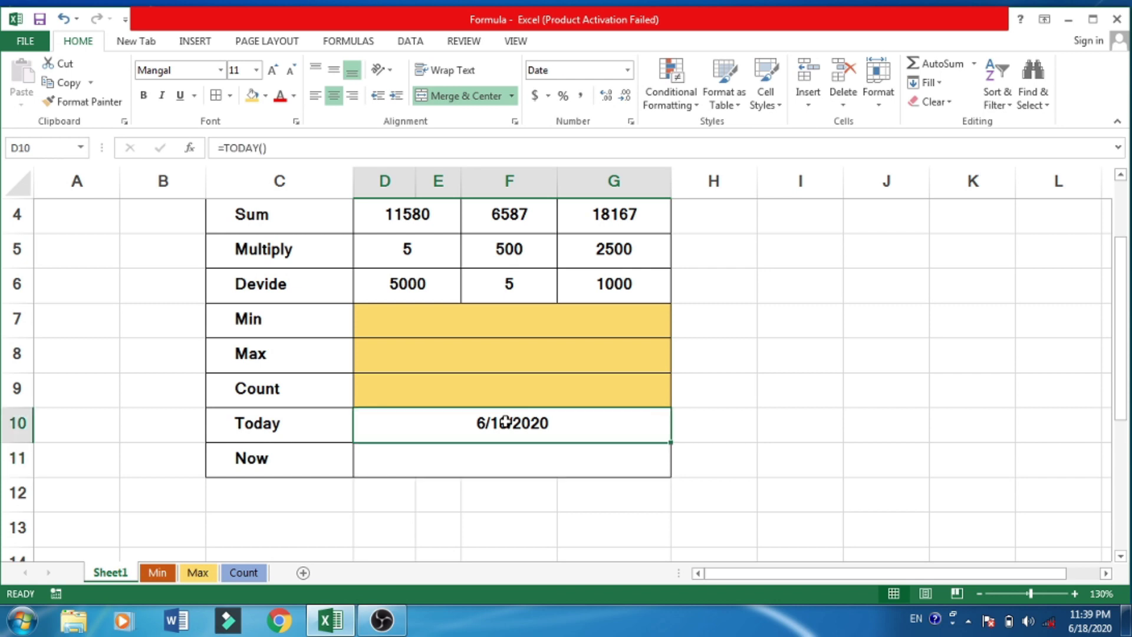
{"action": "left_click", "coordinate": [310, 465]}
{"action": "left_click", "coordinate": [494, 463]}
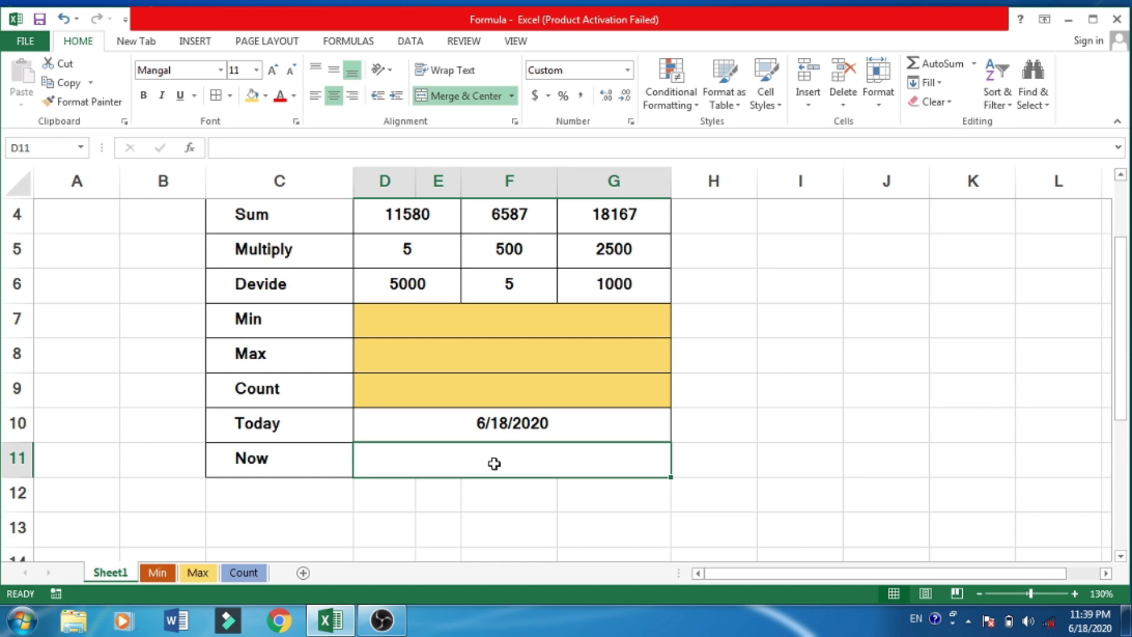
Enter =NOW() in merged cell D11, showing 6/18/2020 23:39, and verify the formula
{"action": "type", "text": "=NOW"}
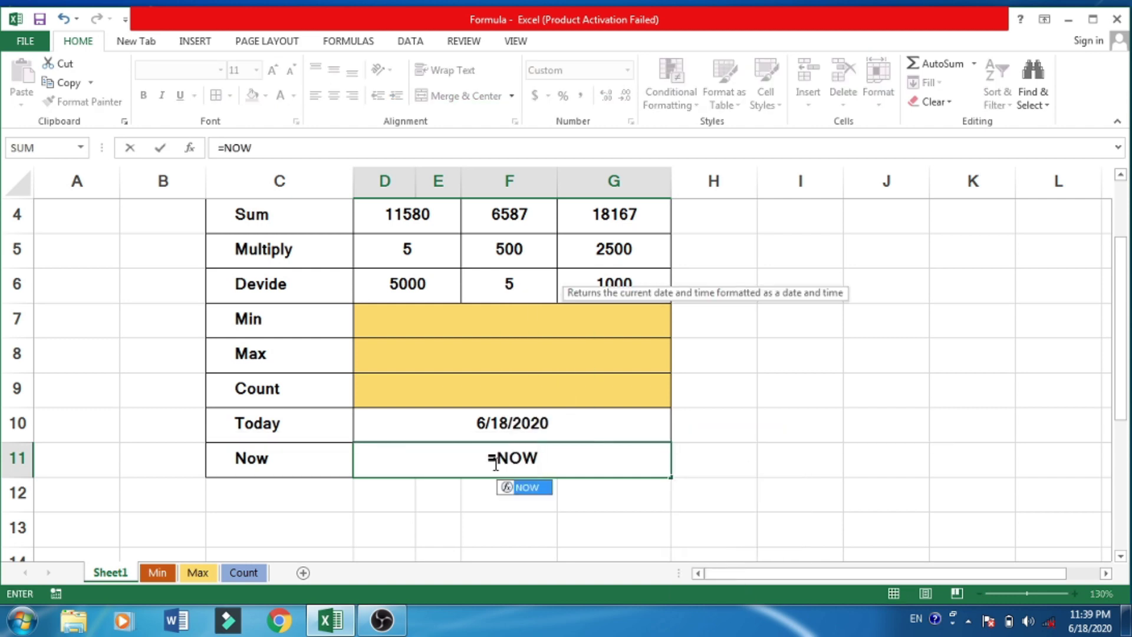
{"action": "type", "text": "()"}
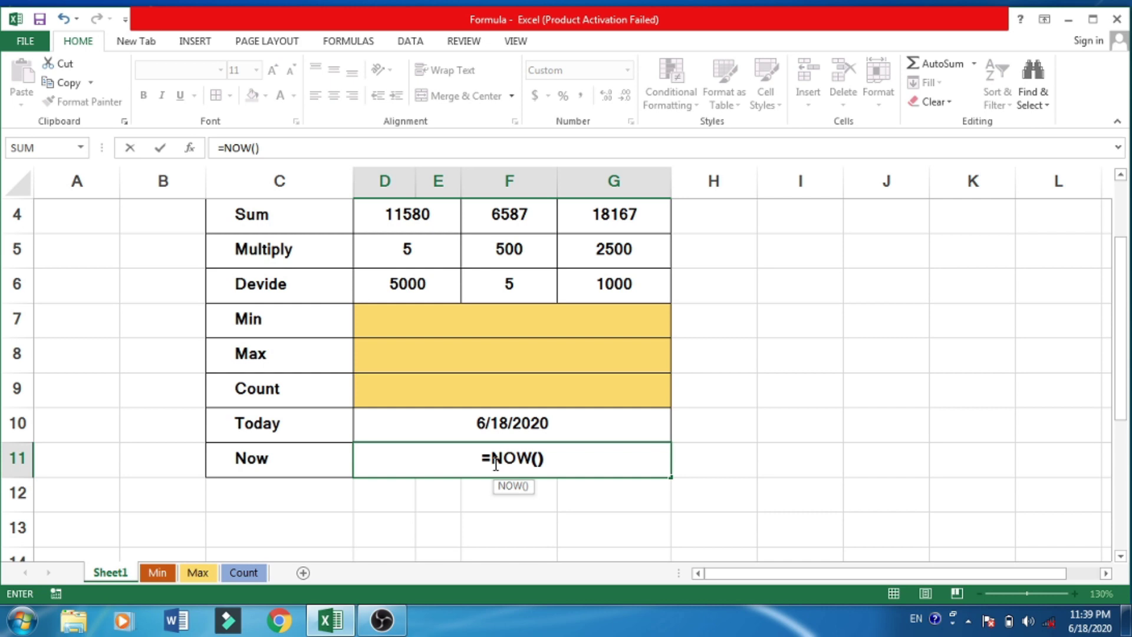
{"action": "key", "text": "Return"}
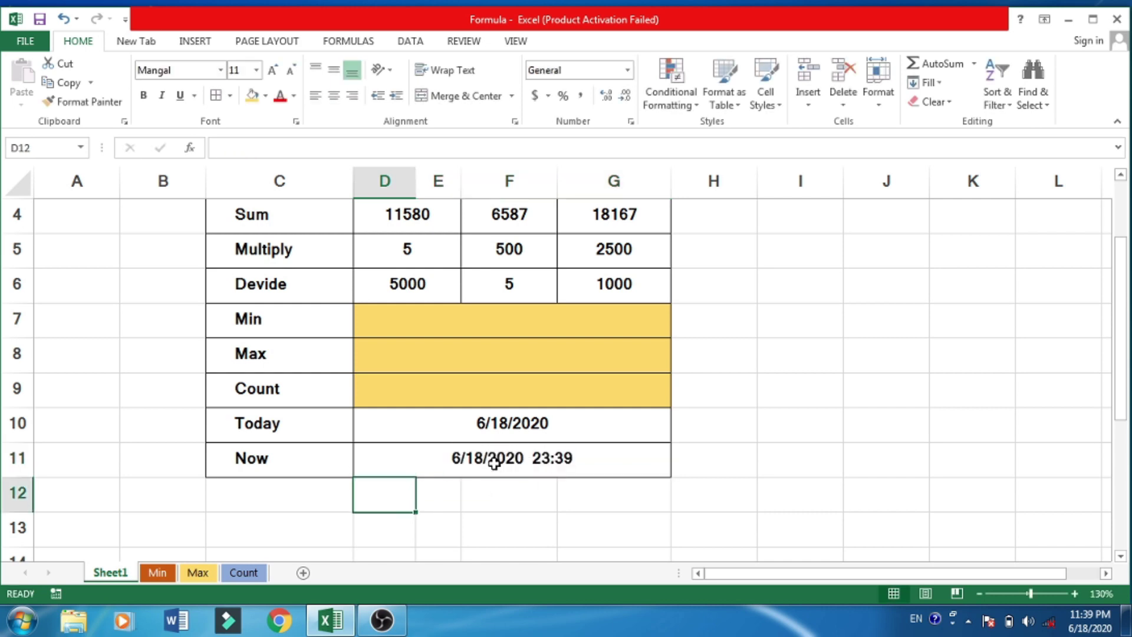
{"action": "left_click", "coordinate": [539, 466]}
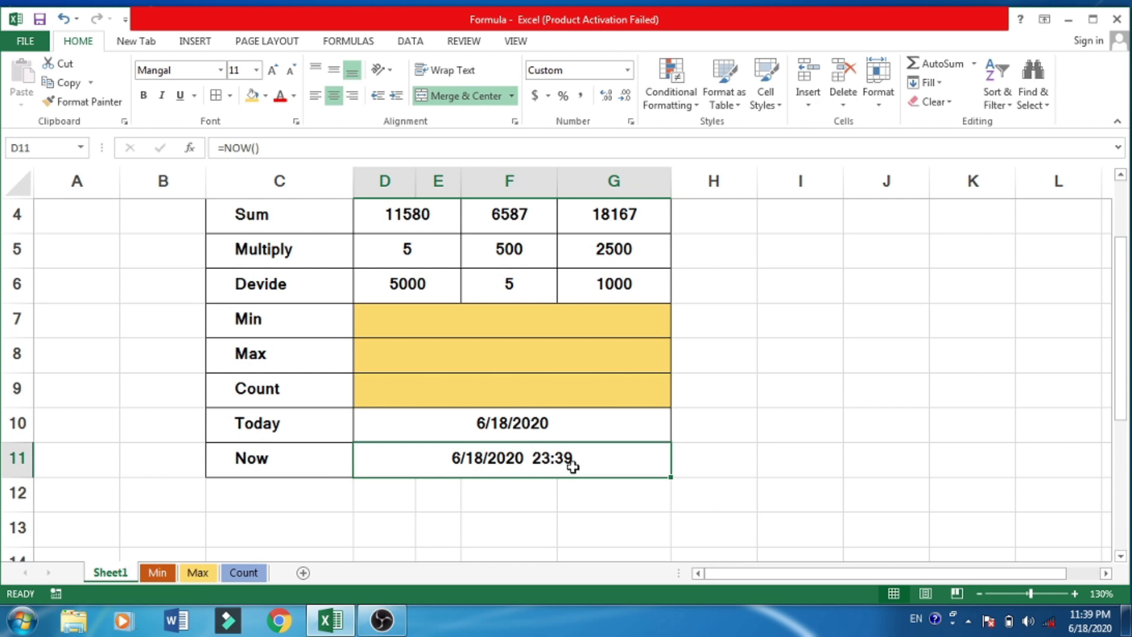
{"action": "scroll", "coordinate": [572, 466], "scroll_direction": "up", "scroll_amount": 1}
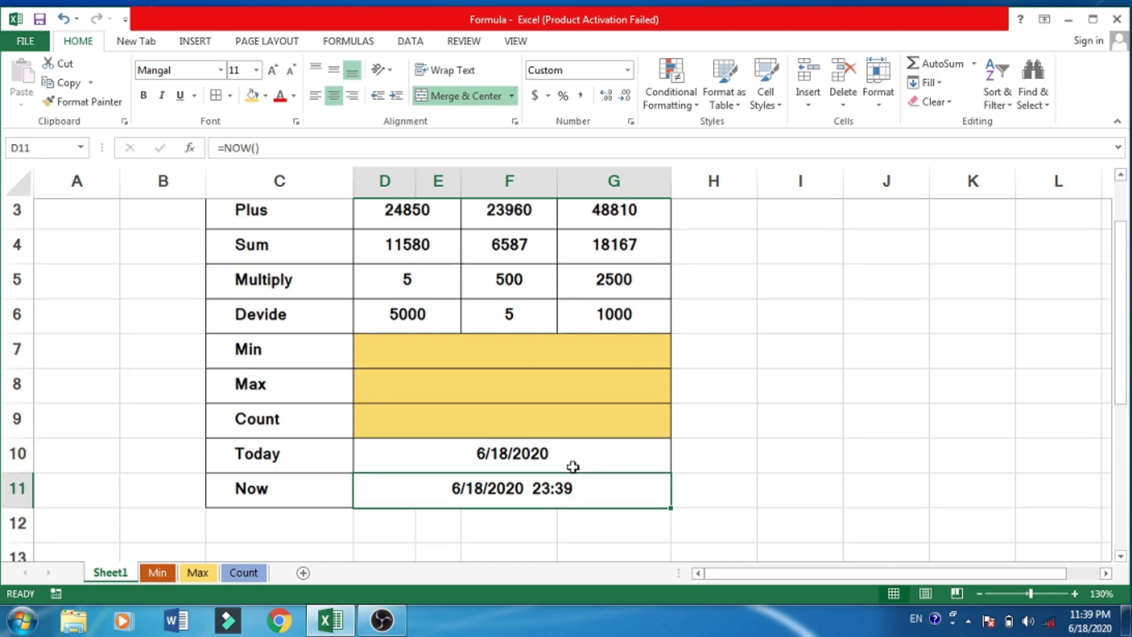